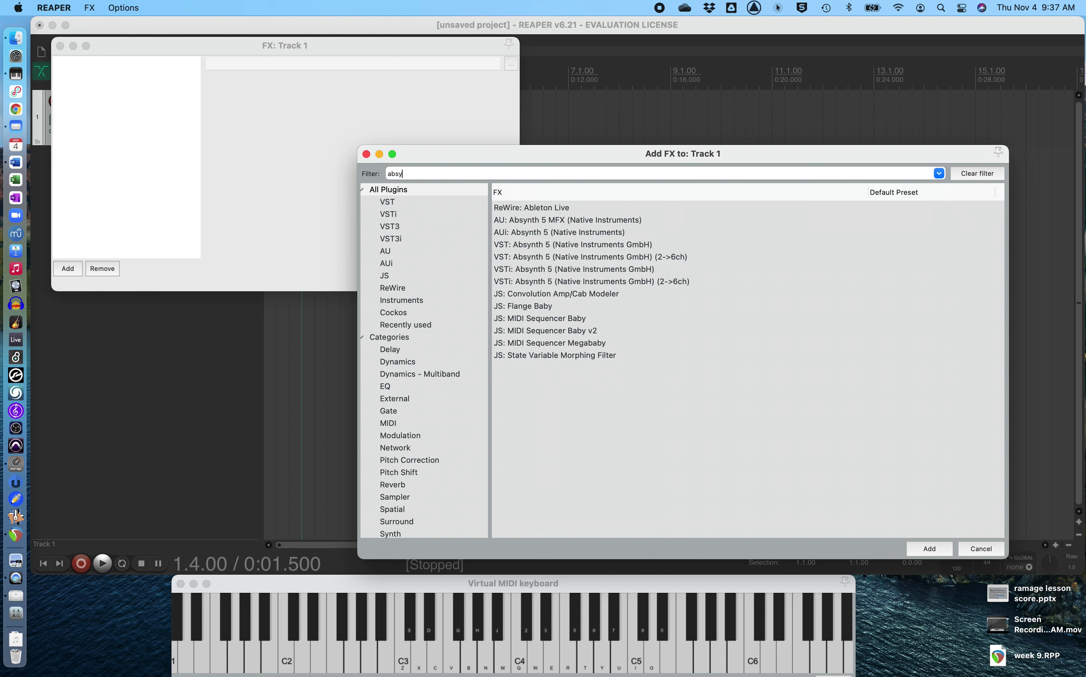
Step: Add the AUi: Absynth 5 instrument to track 1 and load the Afternoon Daydream sound from the Spectral Expansion bank
click(604, 221)
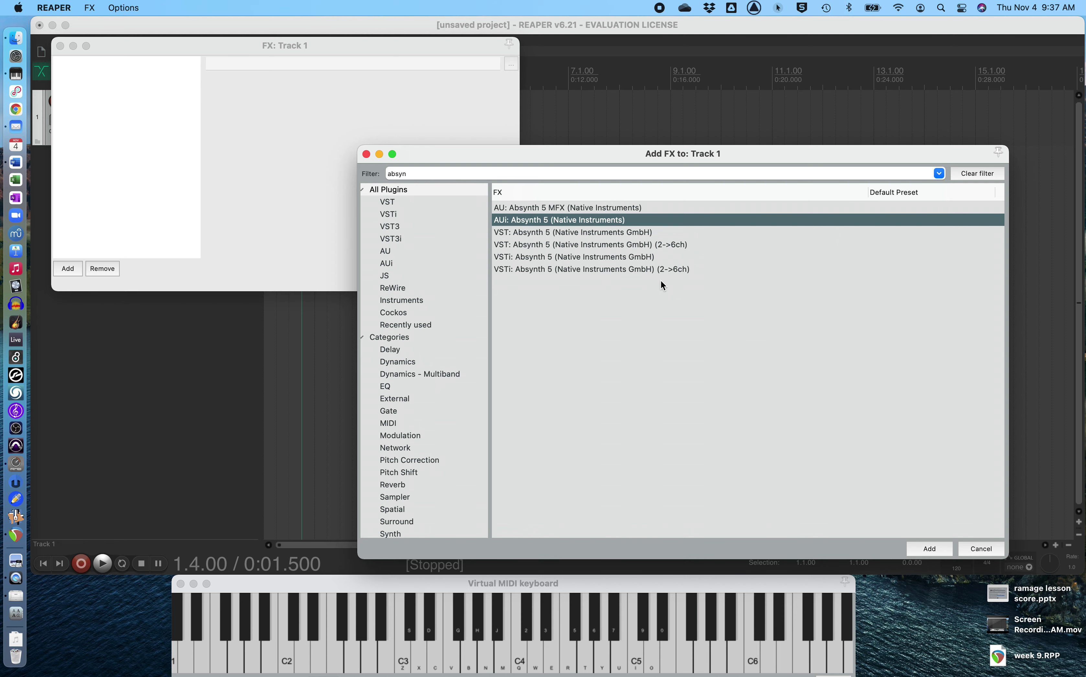
key(Return)
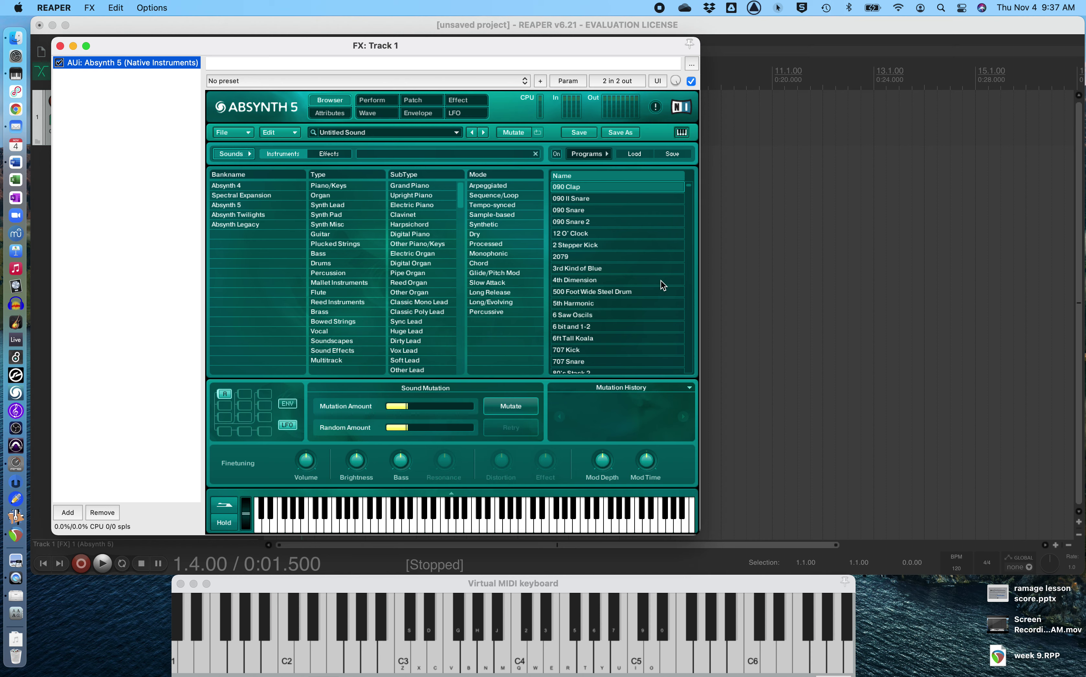
click(269, 196)
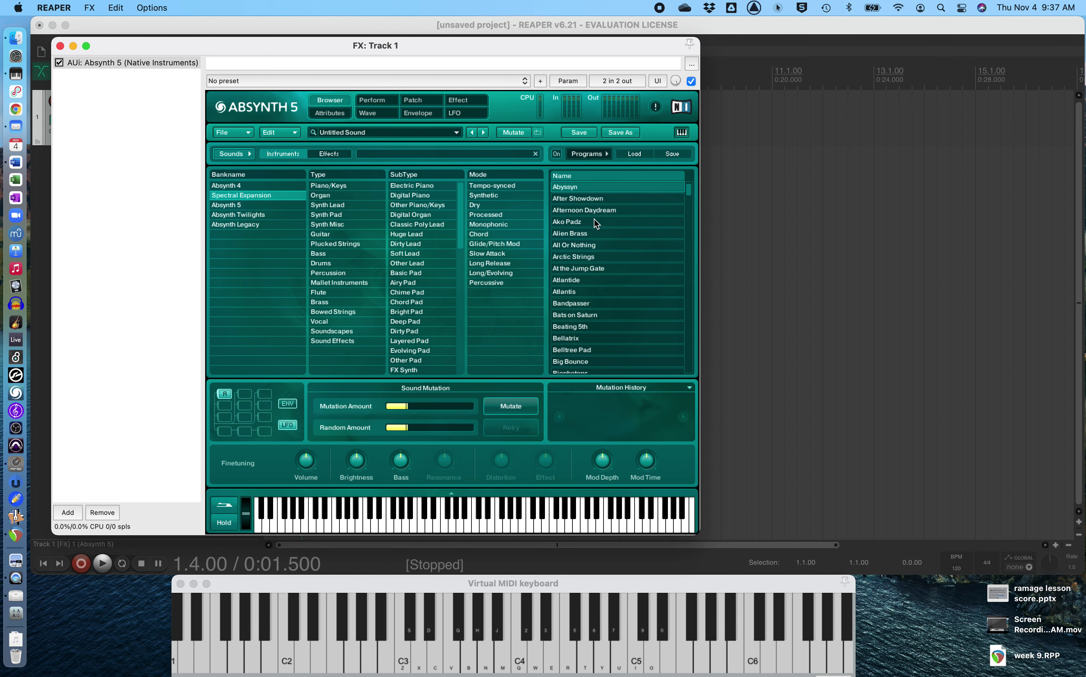
click(609, 210)
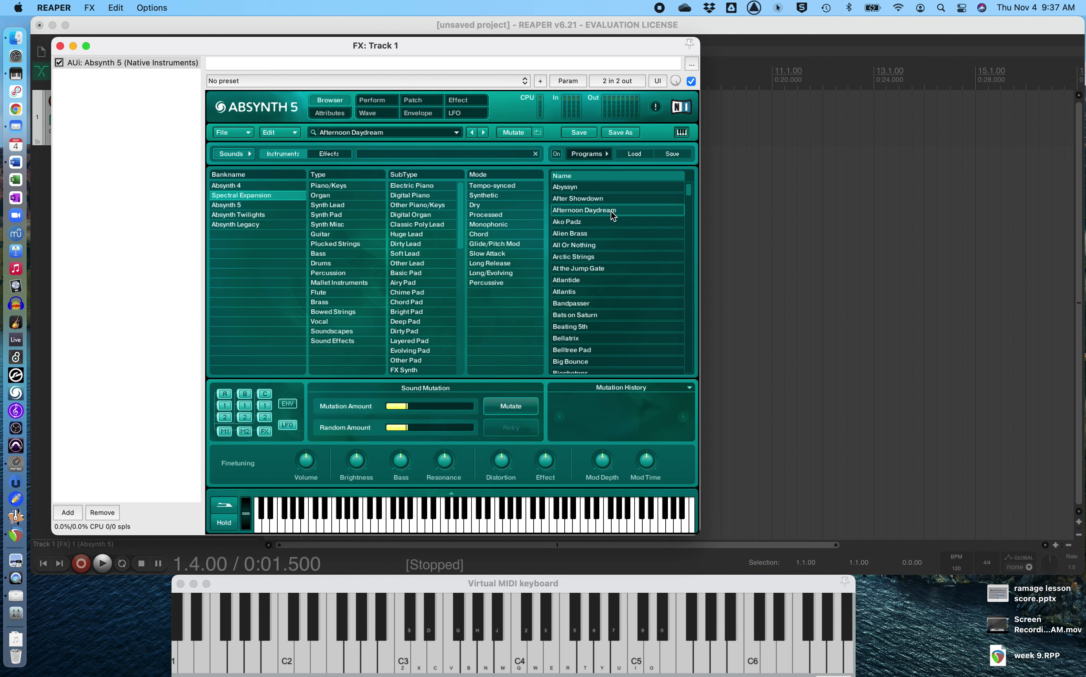
click(60, 45)
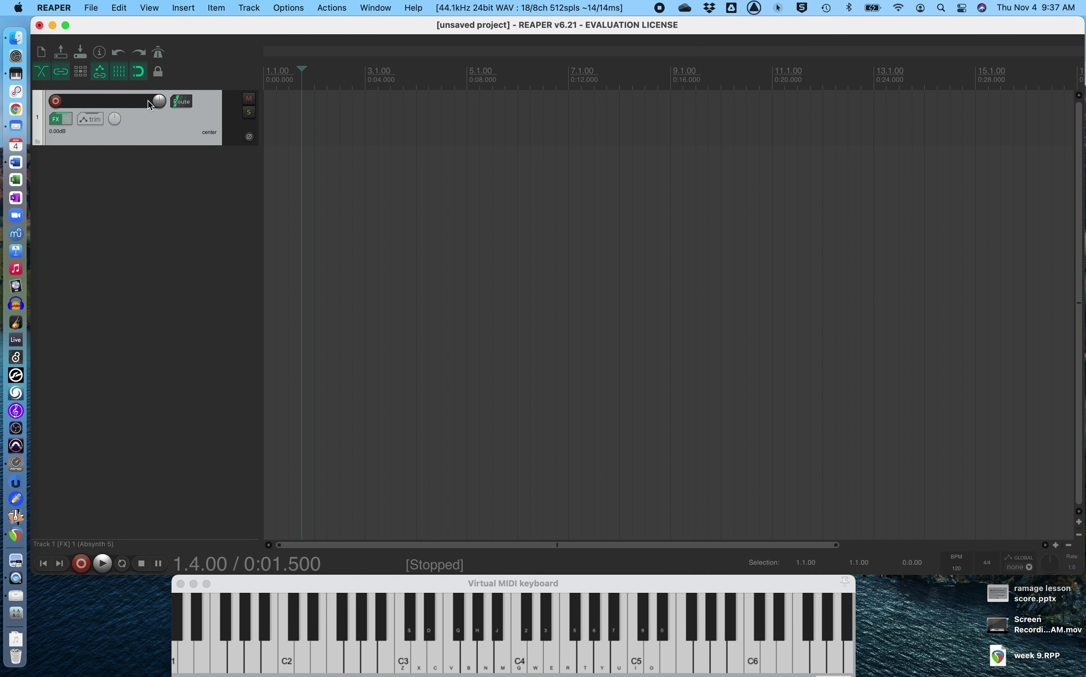
Step: Arm track 1 for recording and set its input to all channels of all MIDI inputs
click(55, 102)
click(237, 133)
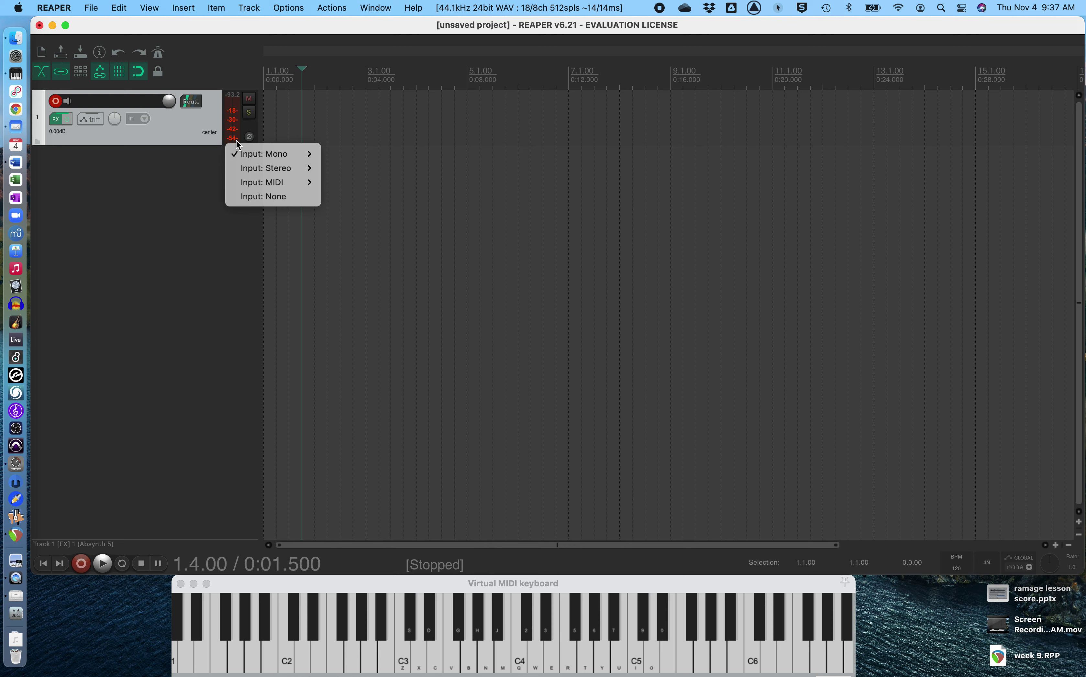
mouse_move(247, 184)
mouse_move(394, 257)
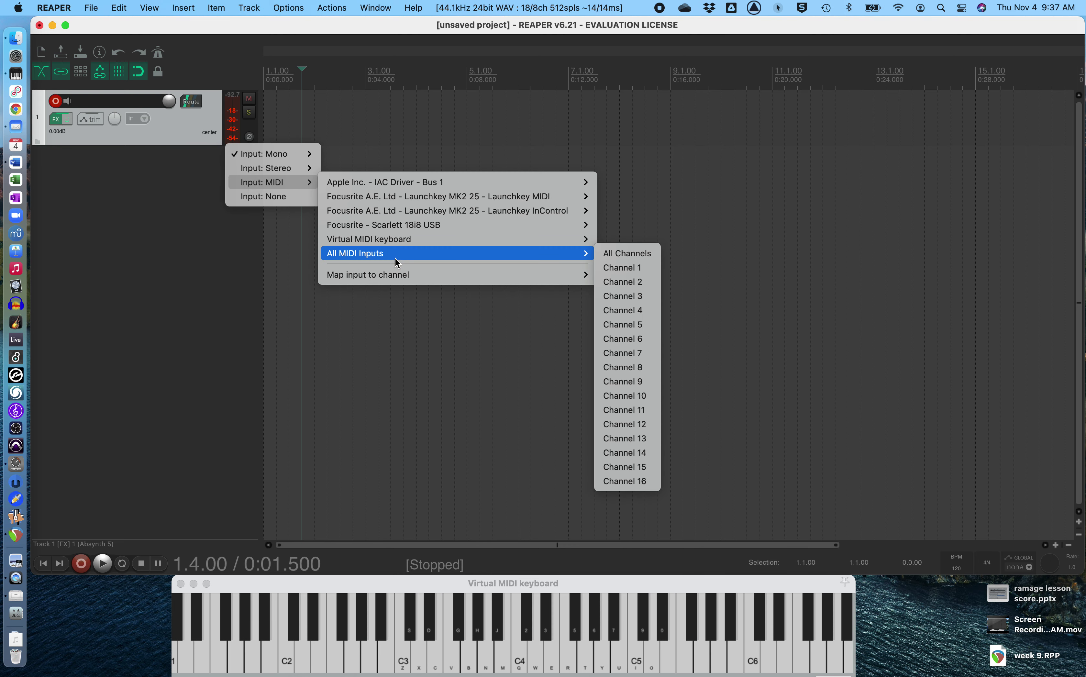
click(652, 255)
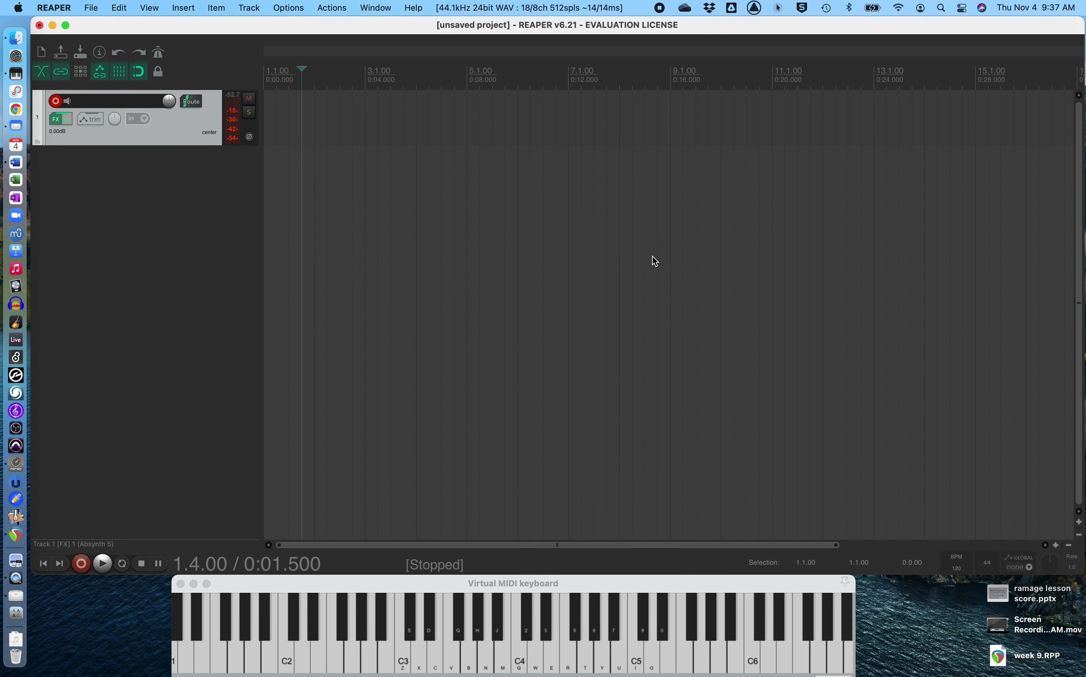
Step: Enable Cursor Pro to highlight the pointer on screen
click(777, 8)
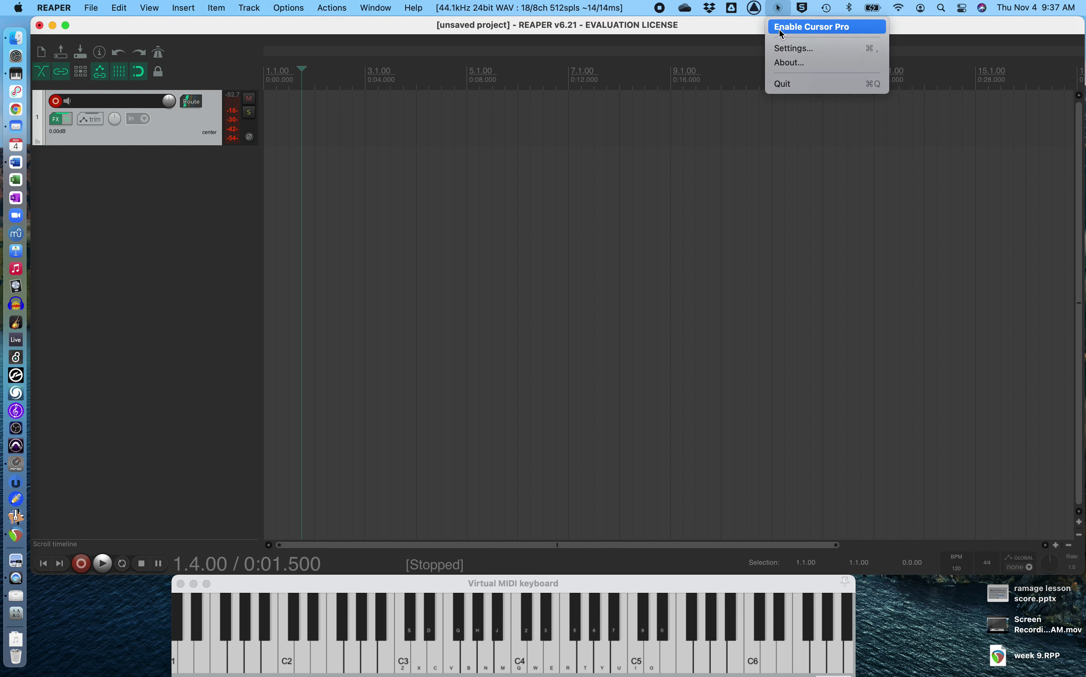
click(779, 29)
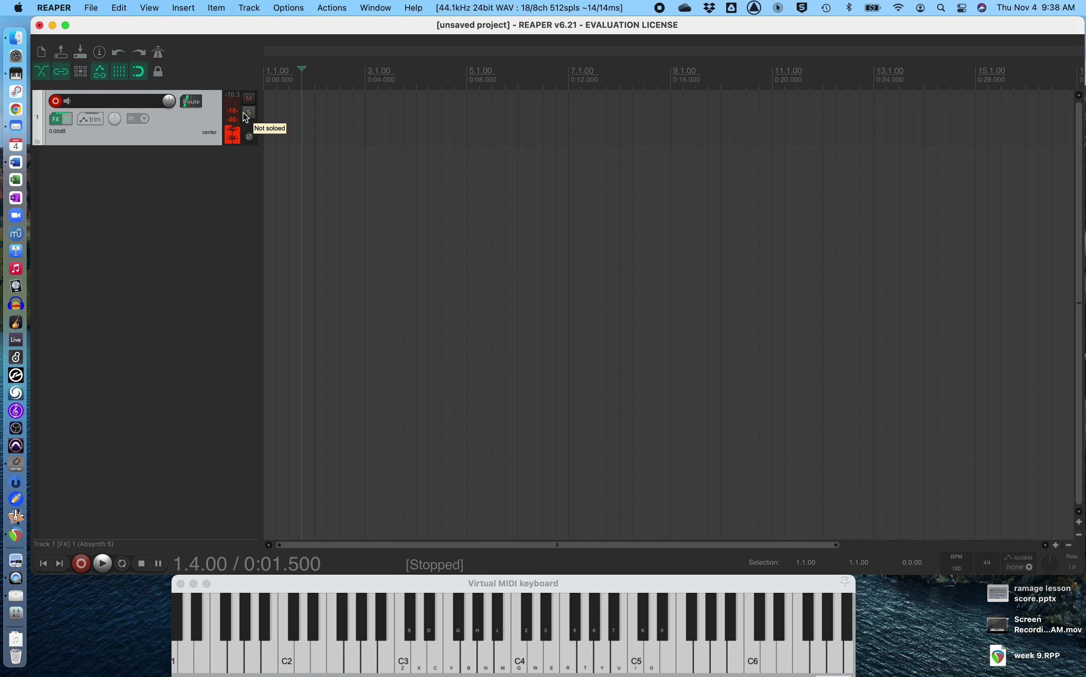
Step: Insert a second track below track 1 and add the AU: ++pitchdelay (SoundHack) effect to it
click(105, 184)
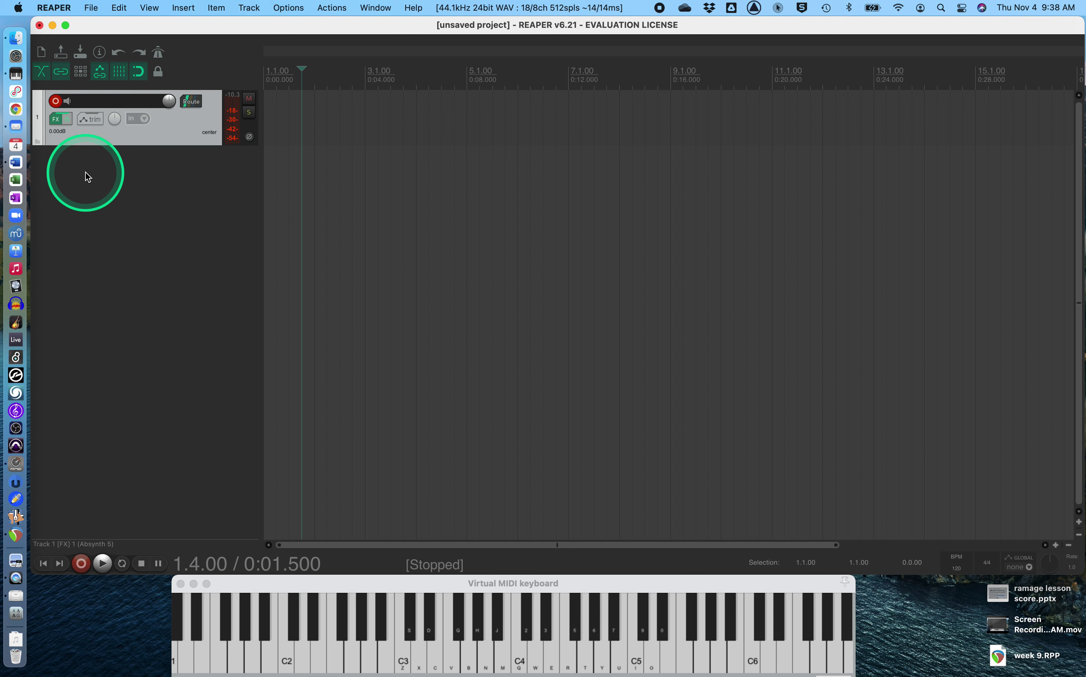
double_click(100, 174)
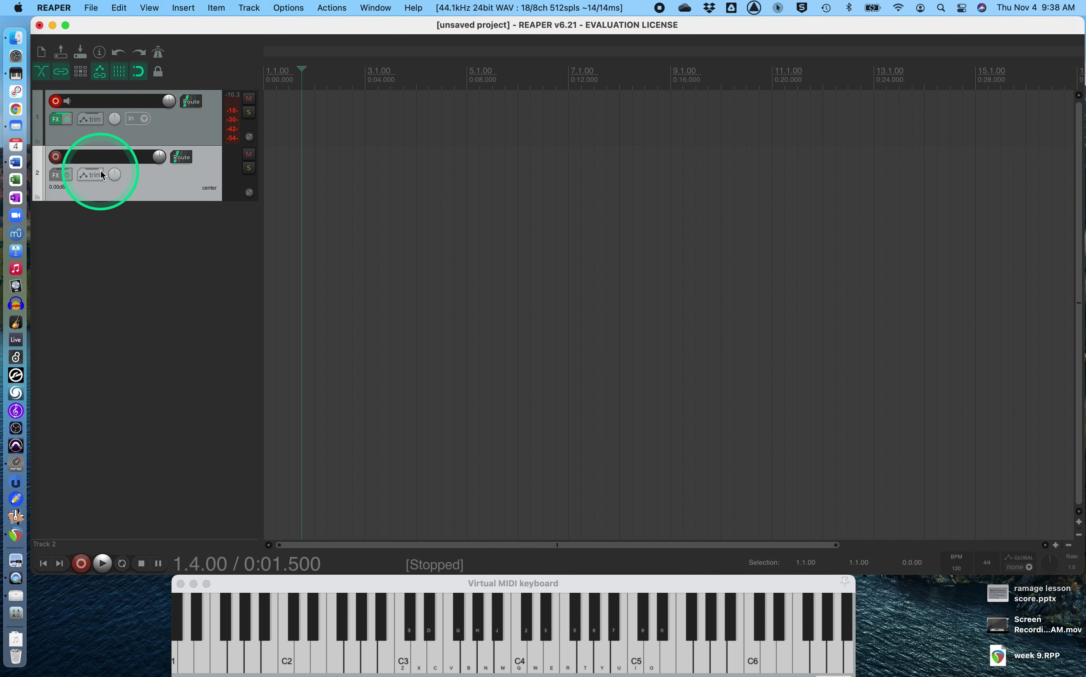
click(56, 174)
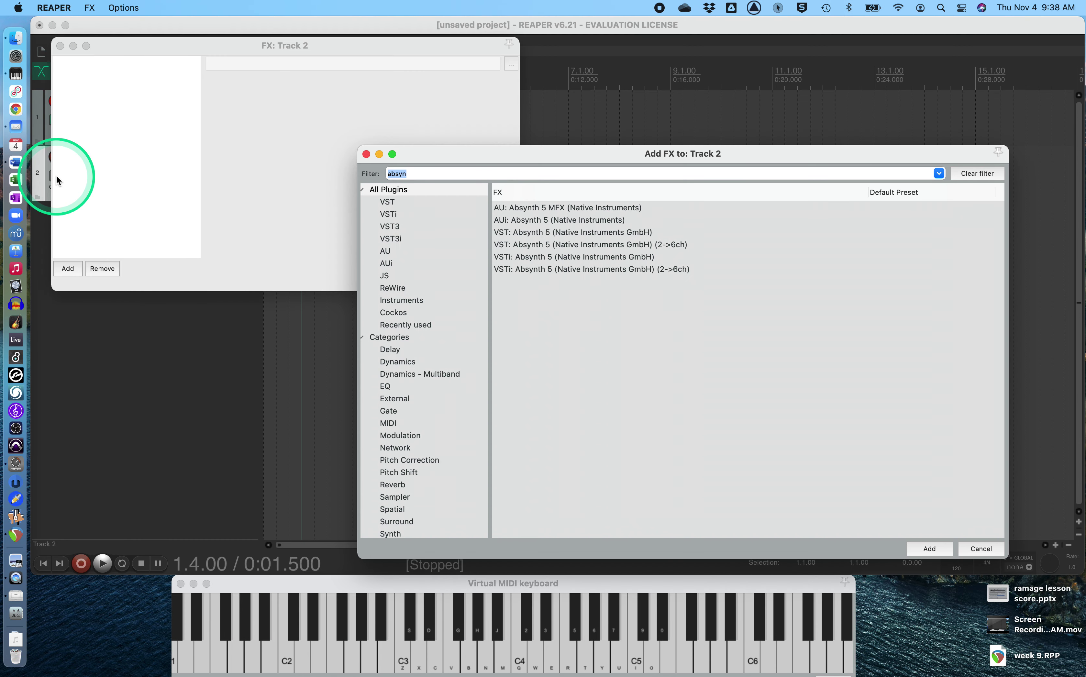
text(delay)
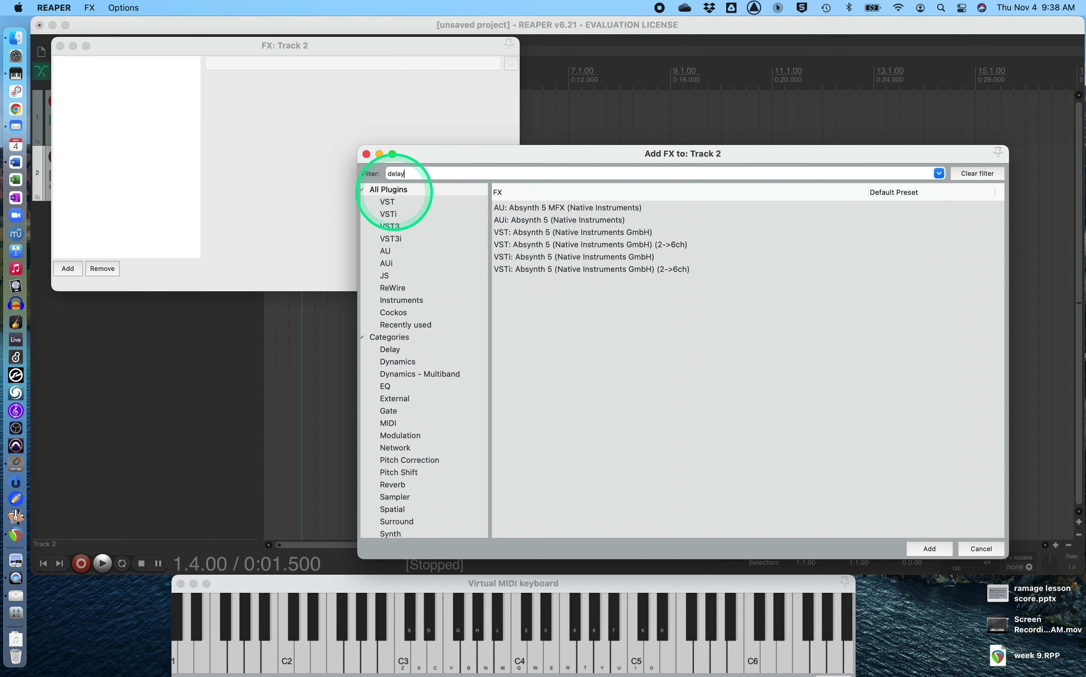
double_click(549, 220)
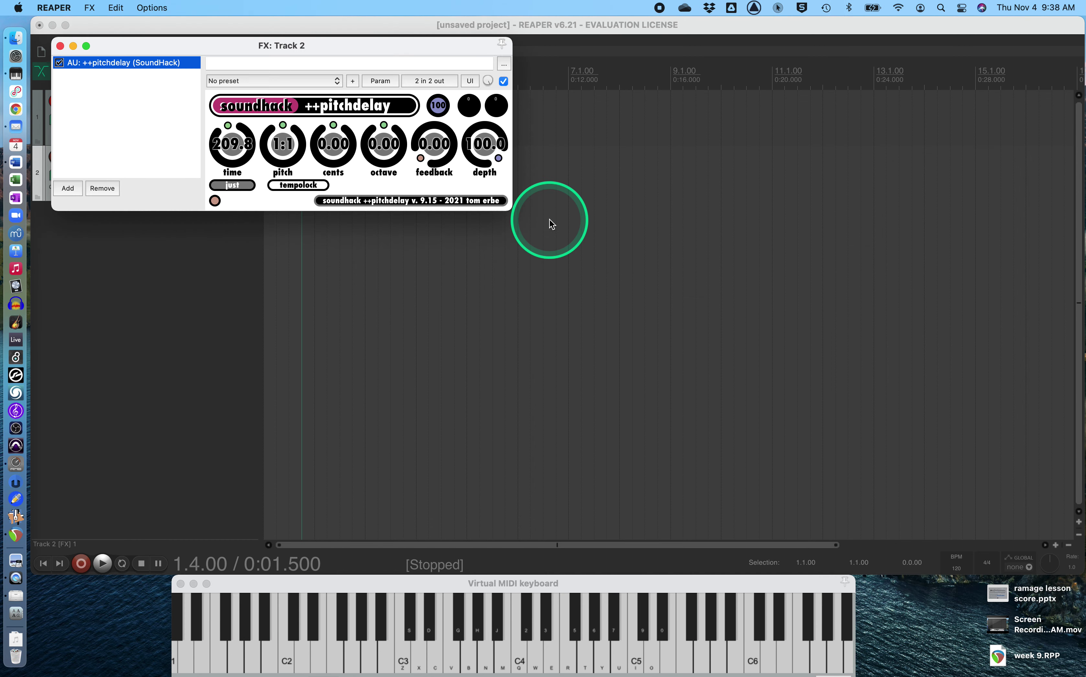
Step: Set the ++pitchdelay on track 2 to pitch 4:3, octave 2.00 and feedback 22.4, then close its window
drag(245, 49, 259, 233)
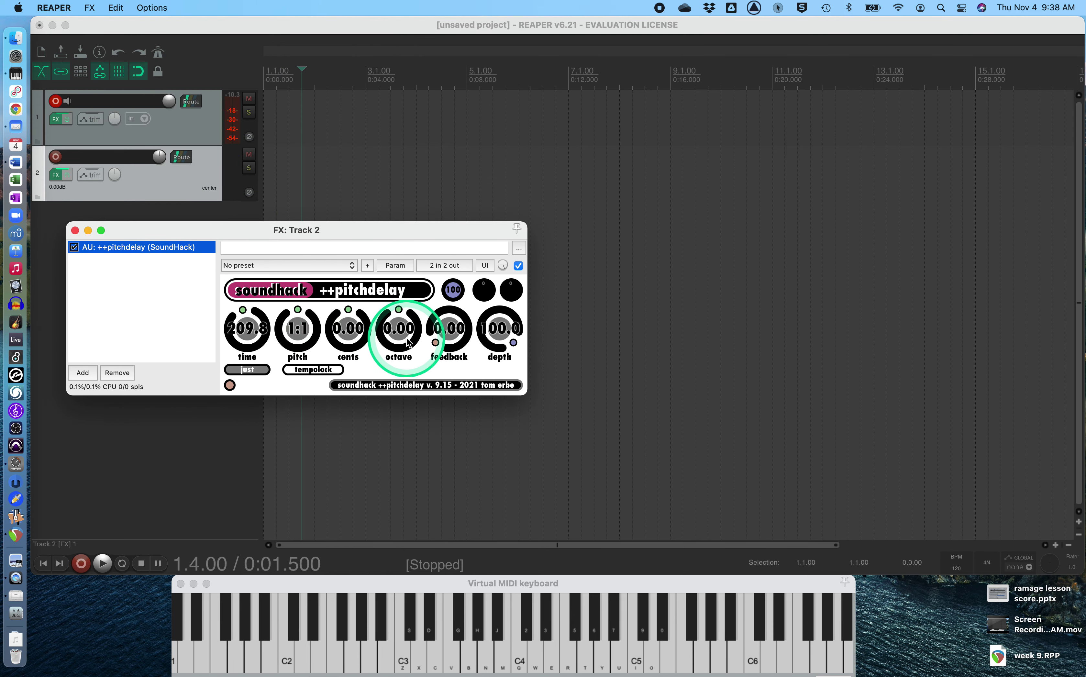
click(397, 330)
drag(397, 330, 286, 280)
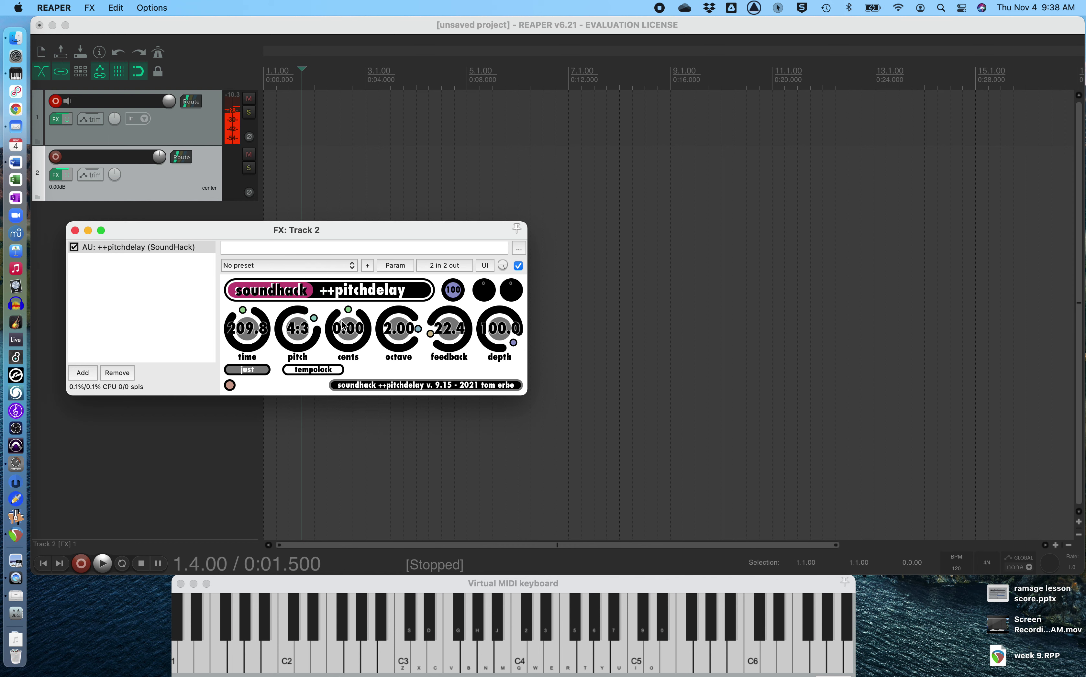
click(75, 230)
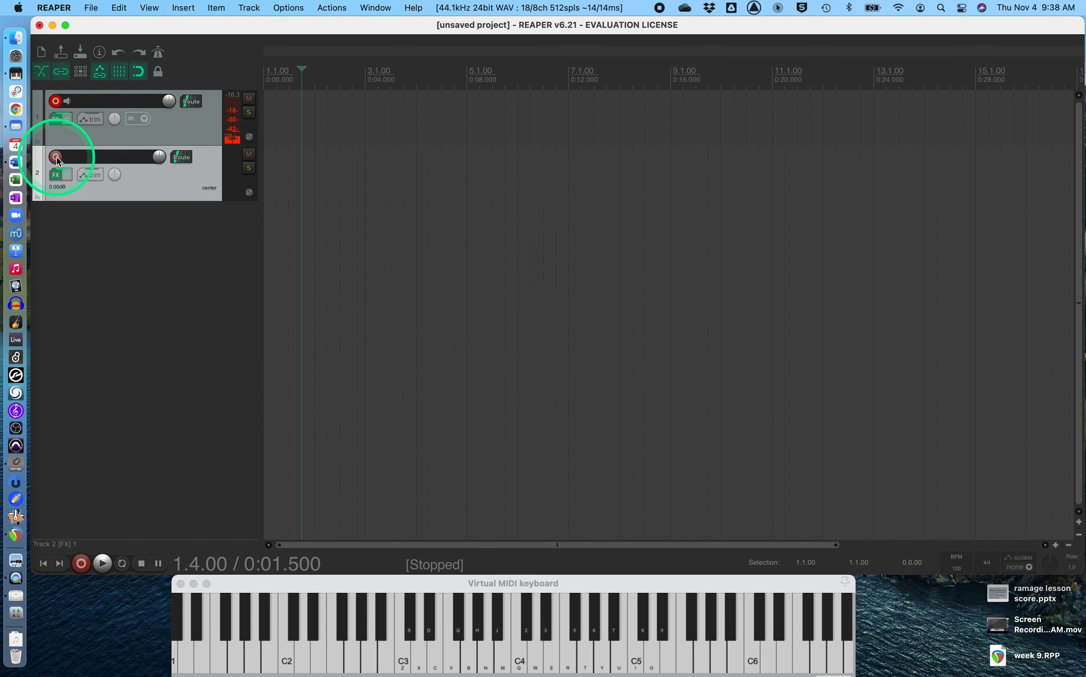
Step: Create a send from track 1 to the delay track, keeping the default send settings
click(192, 101)
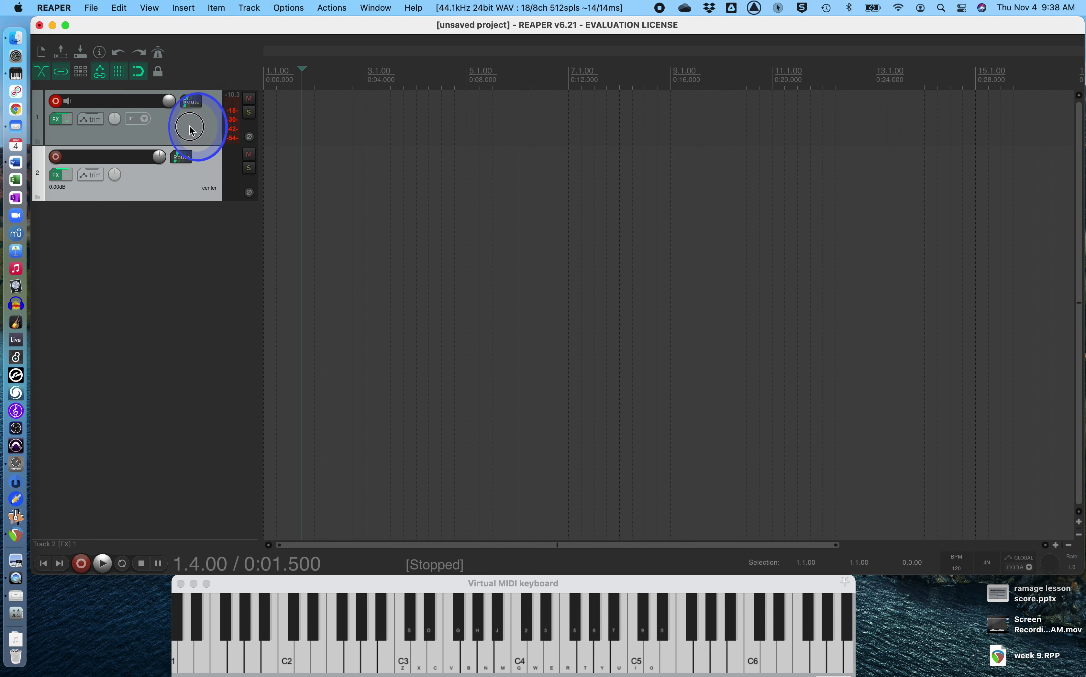
drag(192, 103, 185, 160)
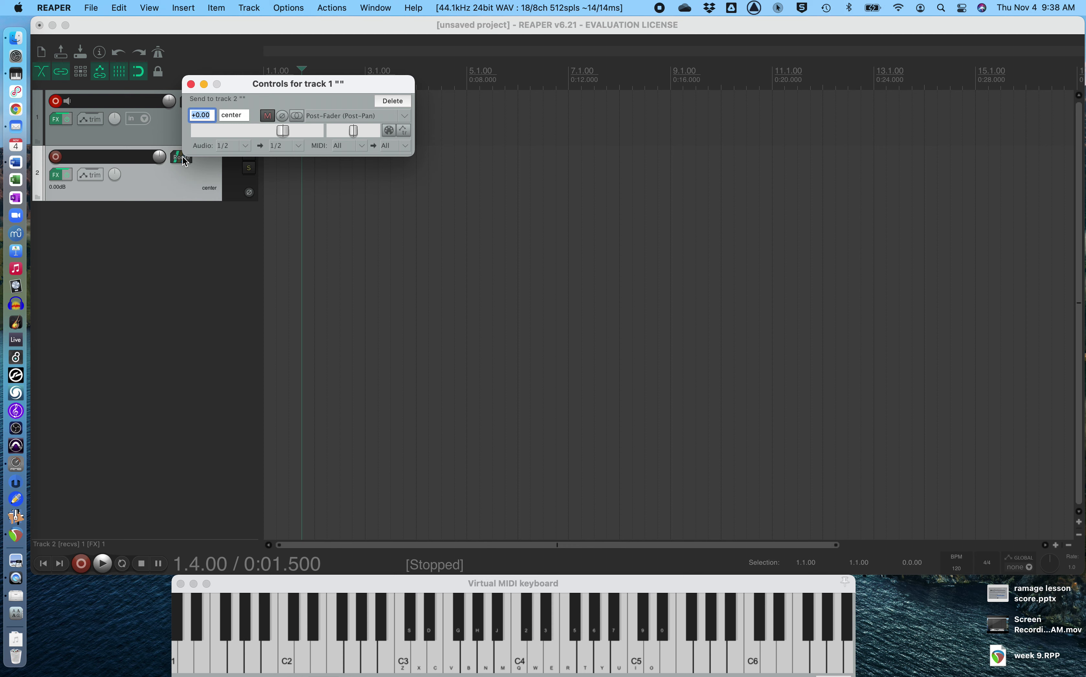
click(190, 83)
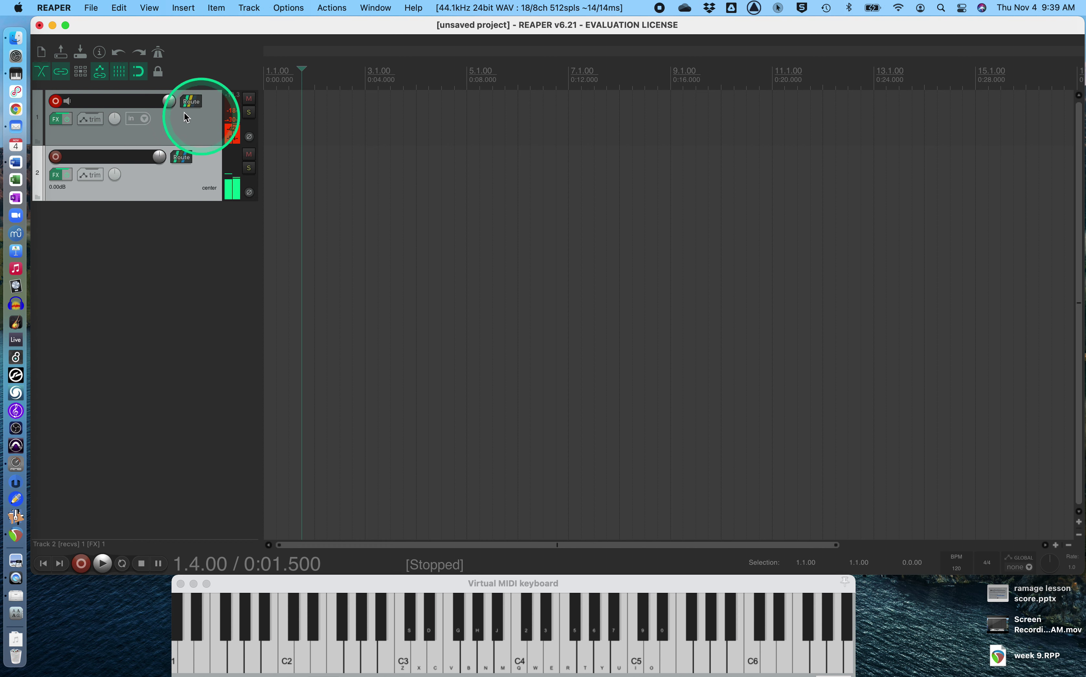
Step: Name track 1 "Absynth Aft. Daydream" and track 2 "Delay Return"
double_click(103, 106)
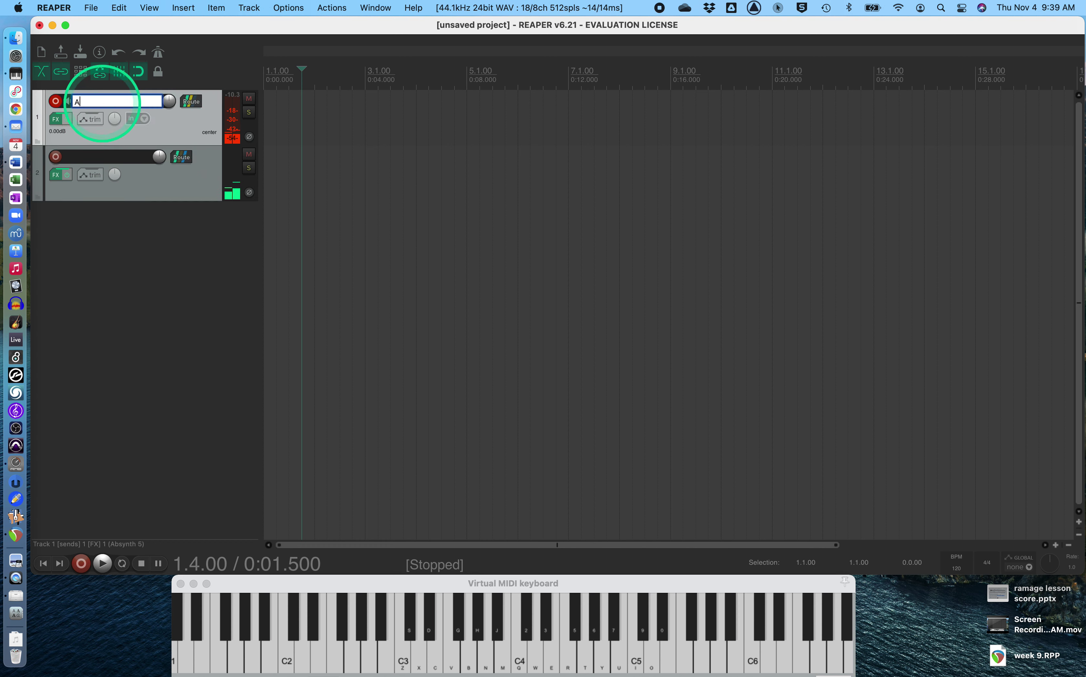
text(Absynth Aft. Daydream)
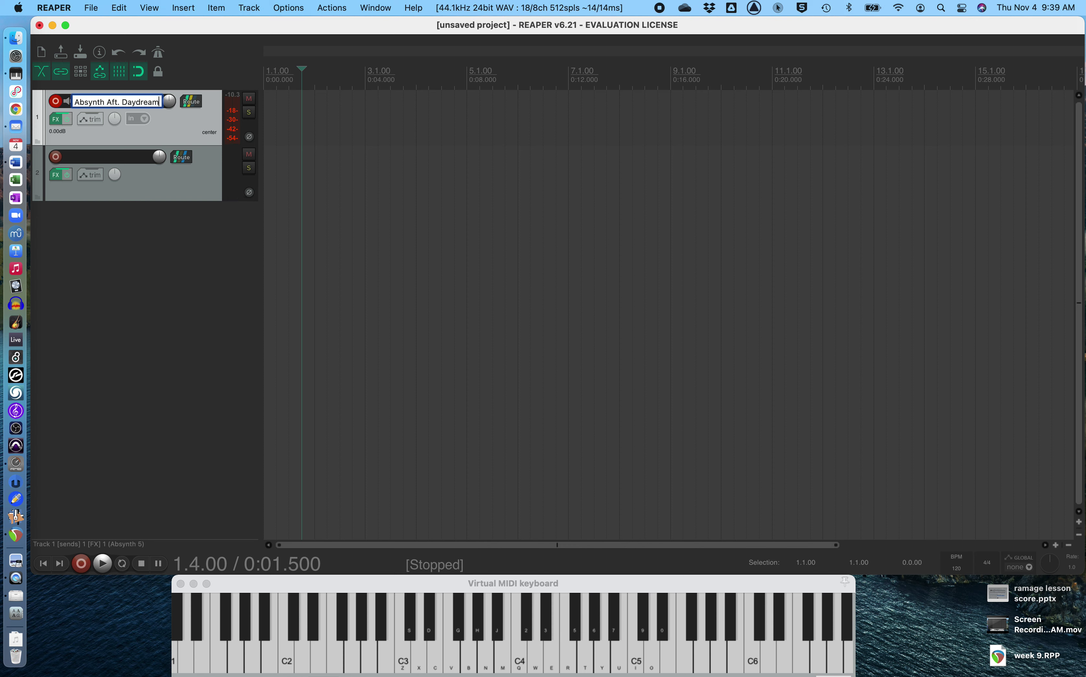
key(Return)
double_click(76, 154)
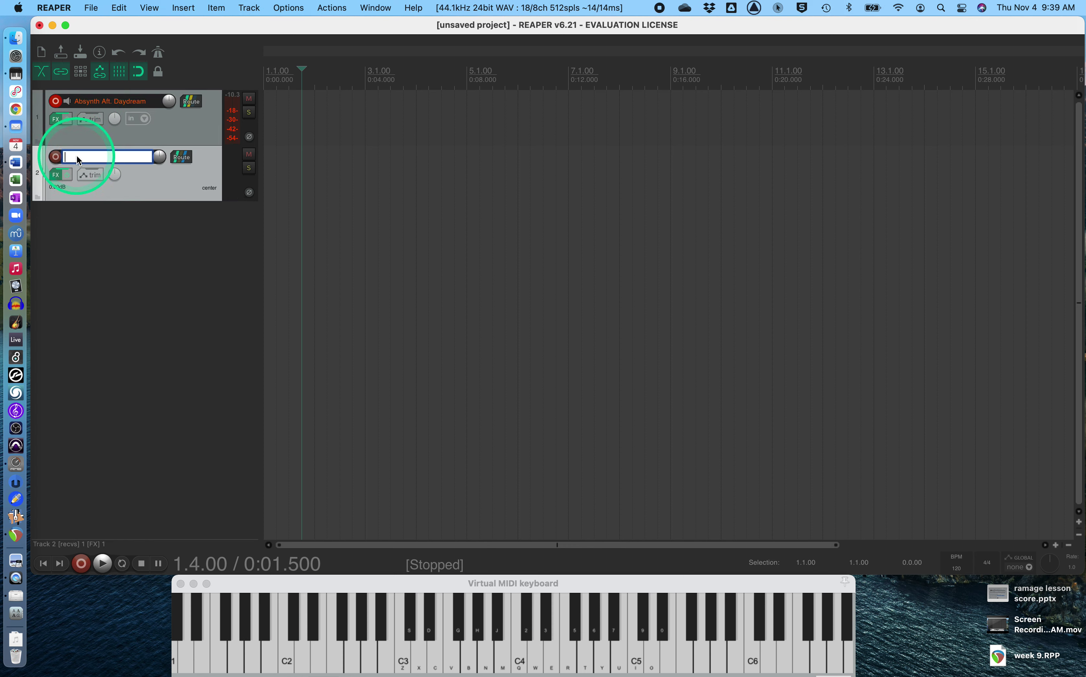
text(Delay Return)
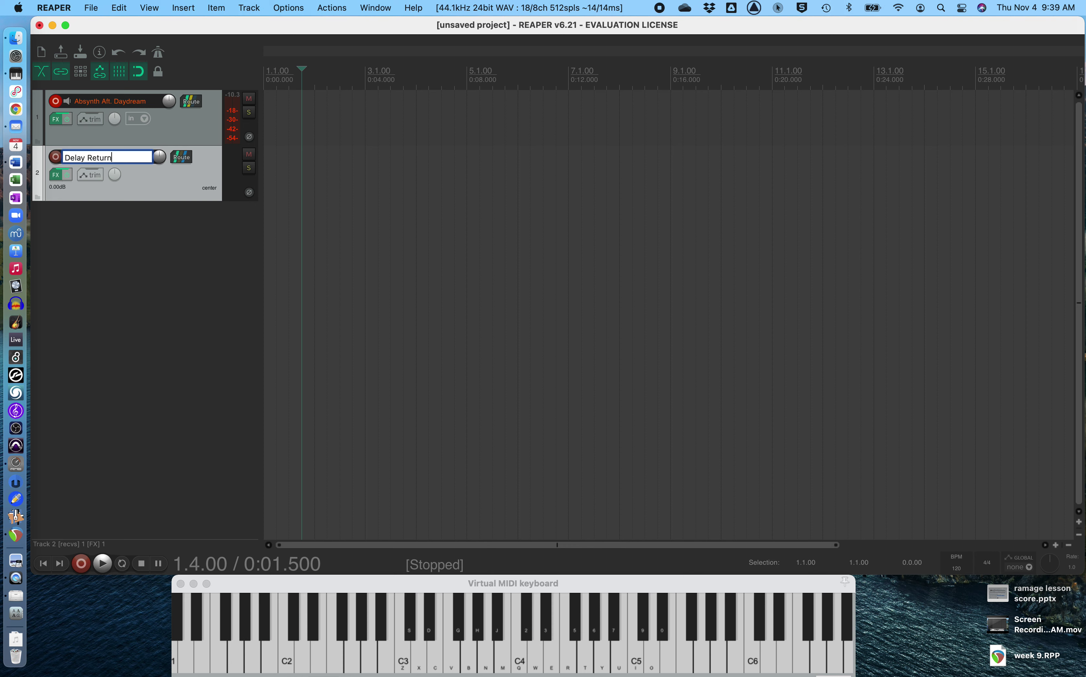
key(Return)
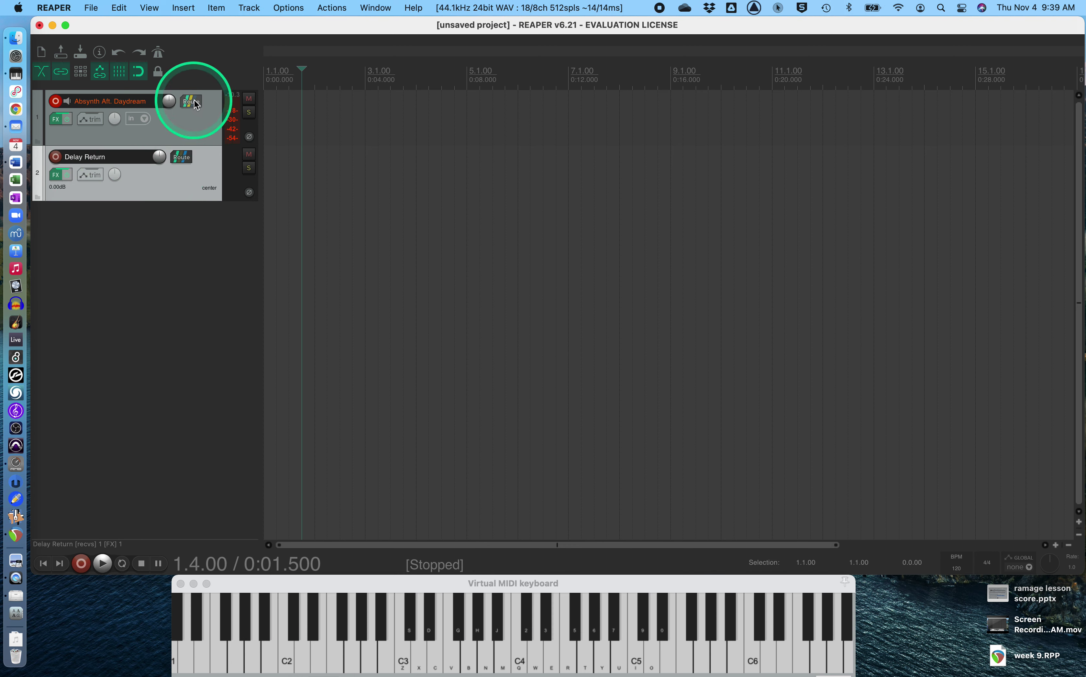
mouse_move(195, 103)
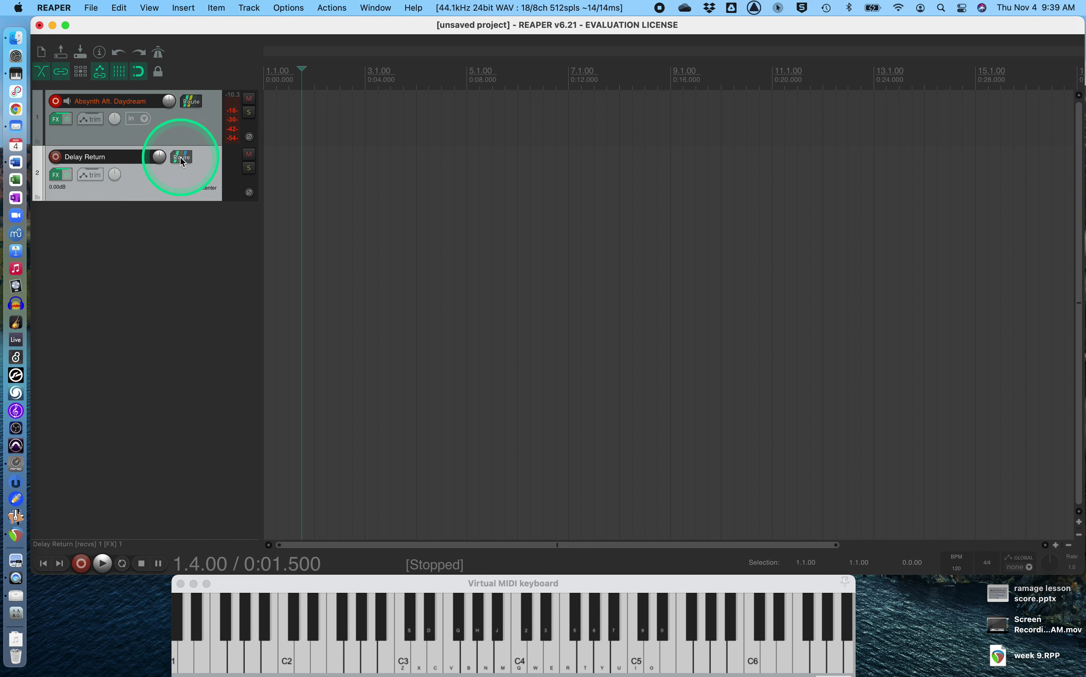
mouse_move(180, 160)
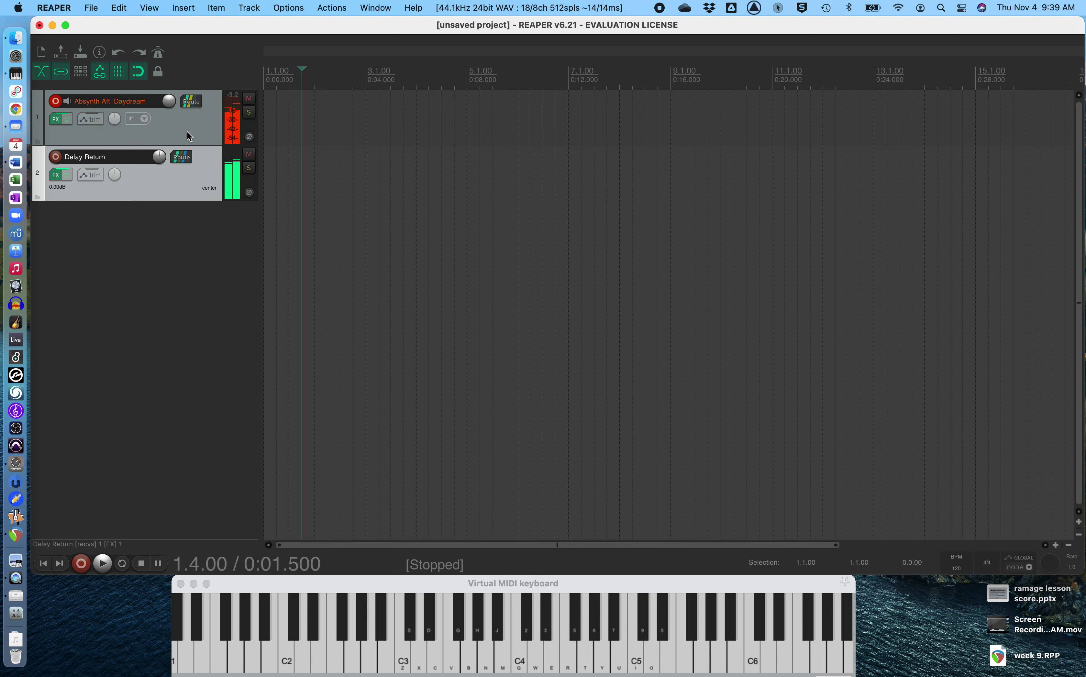
Step: Record a MIDI take on the Absynth track from the start of the project, about 20 seconds long
click(43, 563)
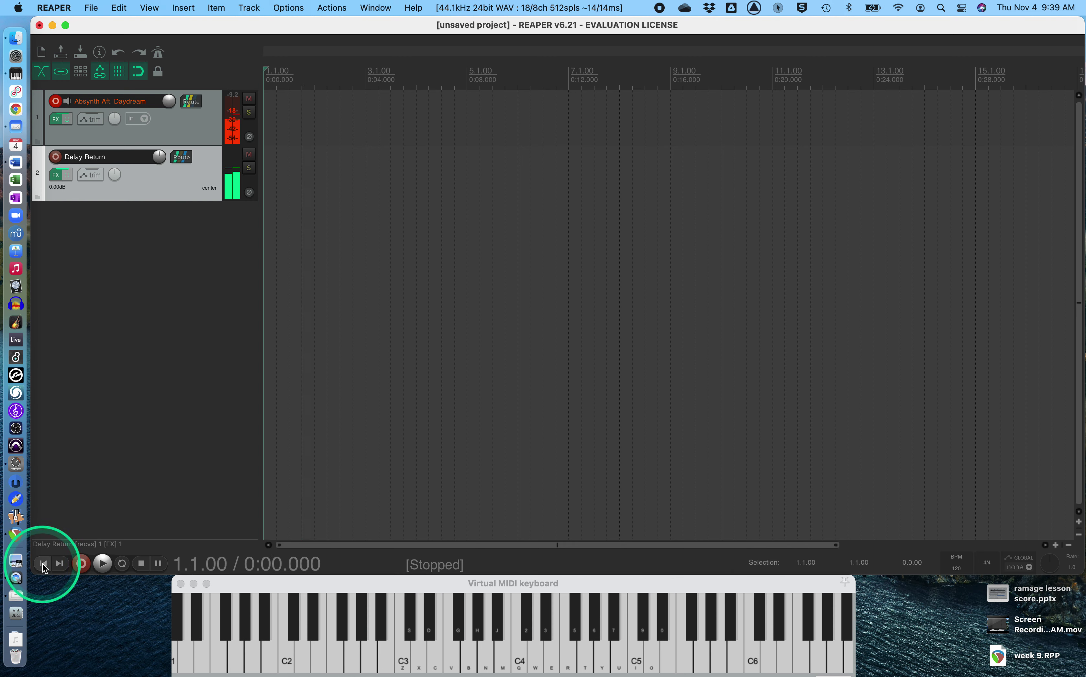
click(81, 563)
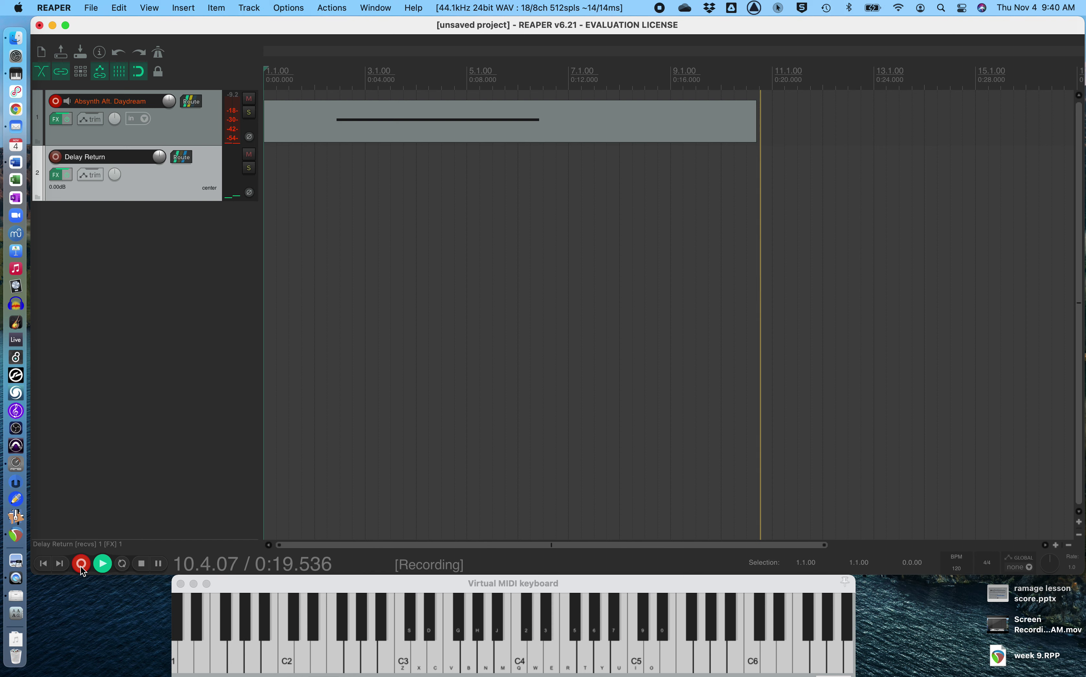
click(81, 564)
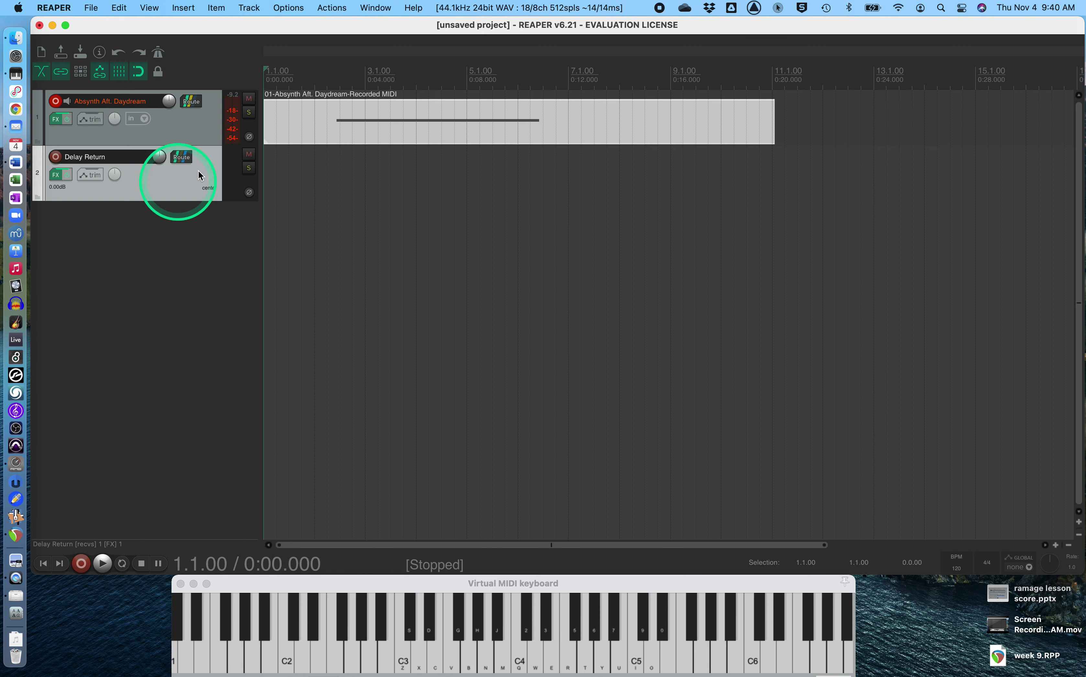
Step: Render the Absynth Aft. Daydream track to a stereo stem track and mute the original
click(204, 126)
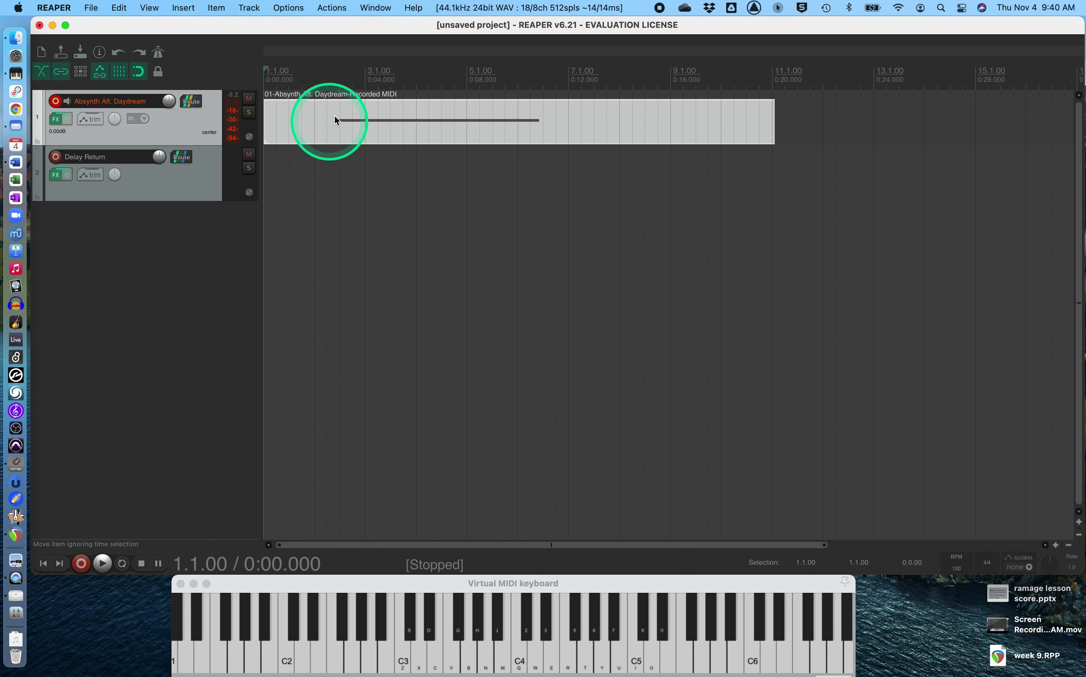
click(248, 7)
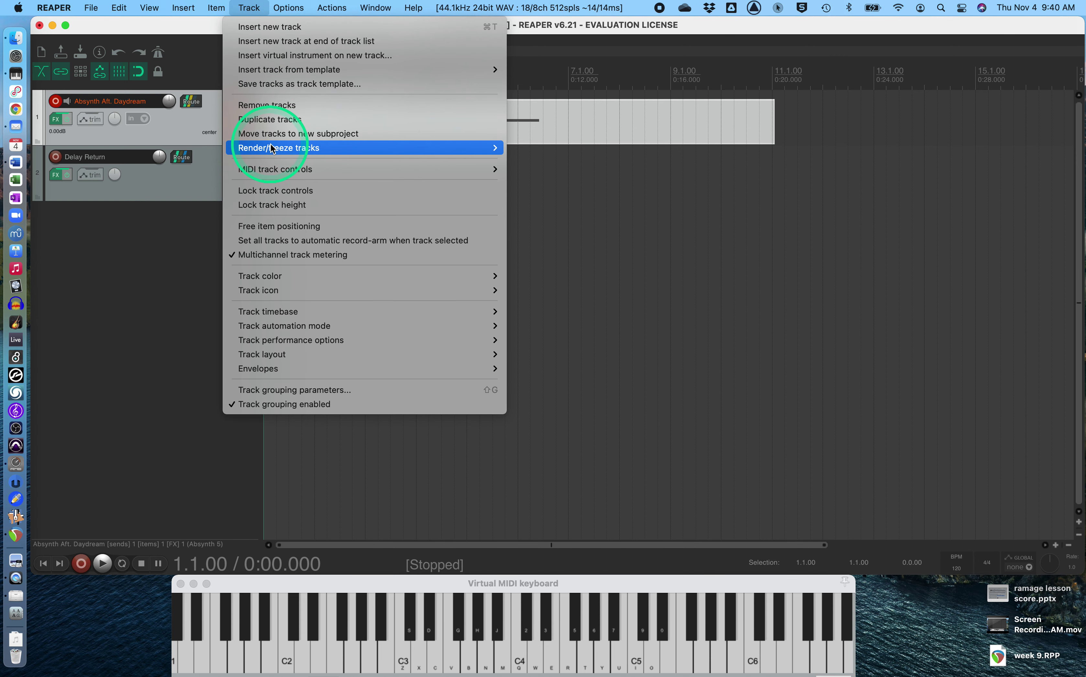
mouse_move(270, 147)
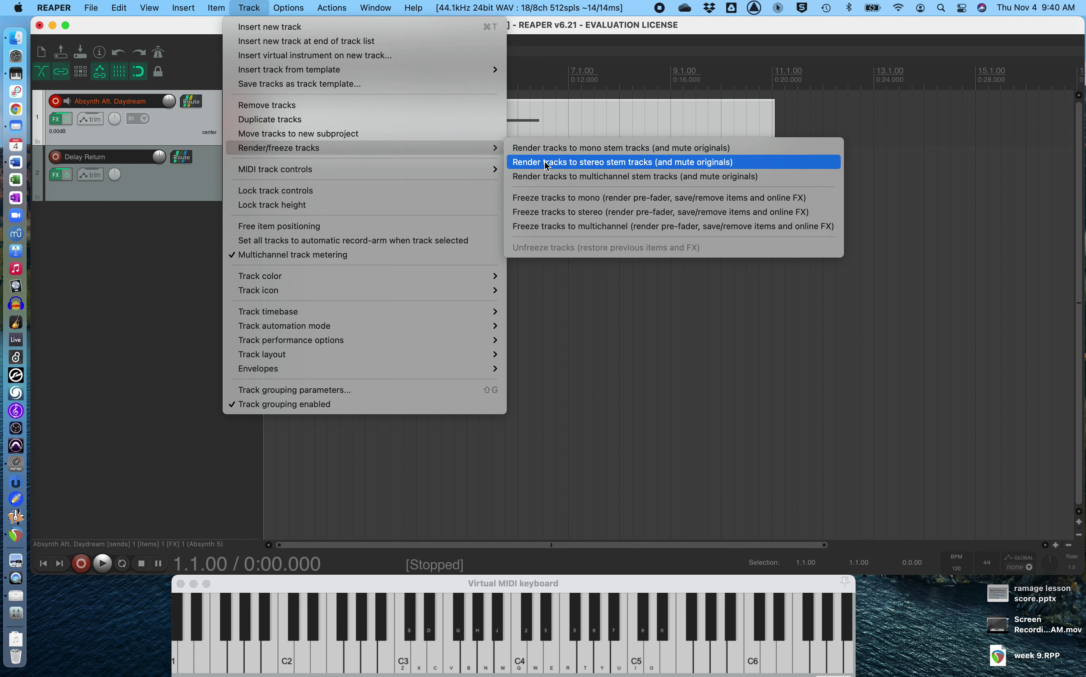
click(616, 164)
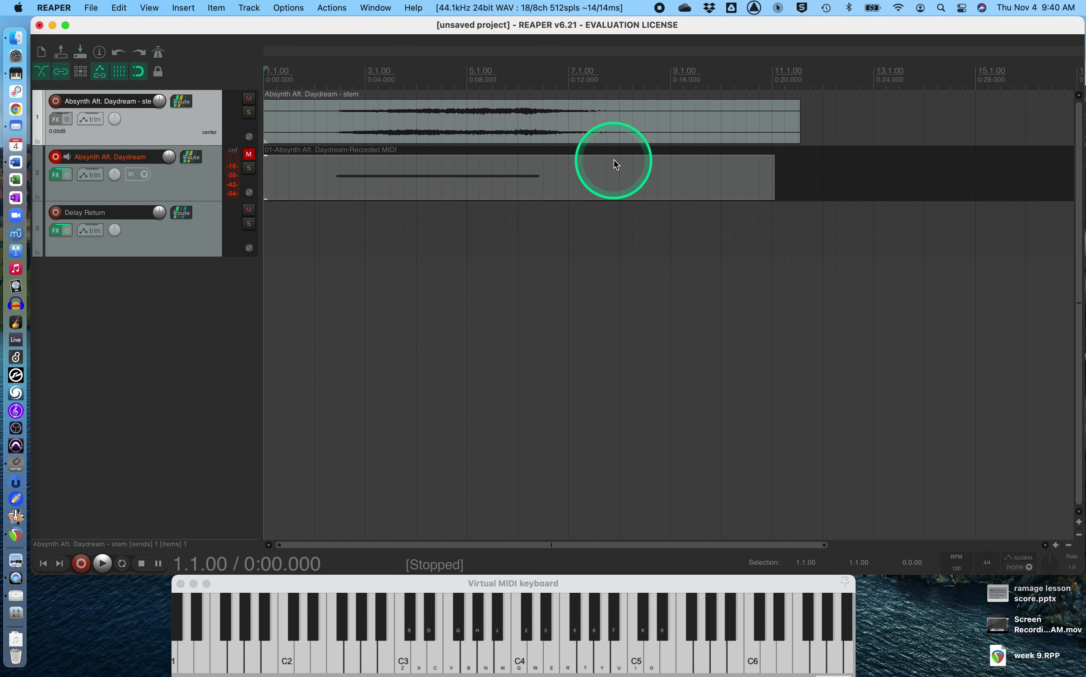
click(215, 175)
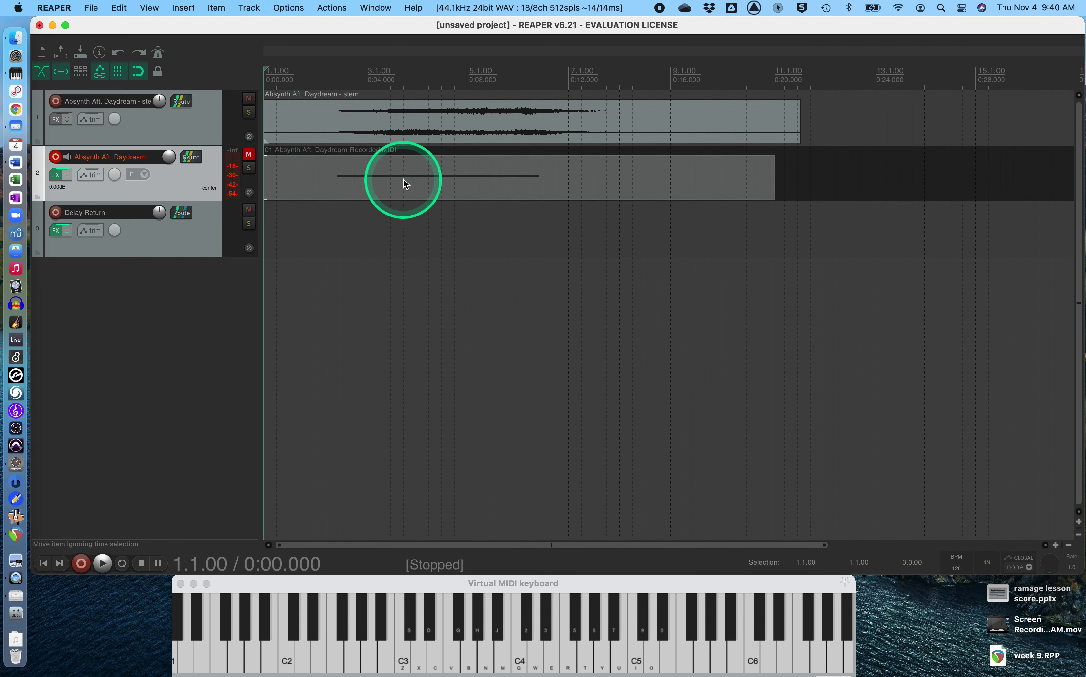
click(420, 126)
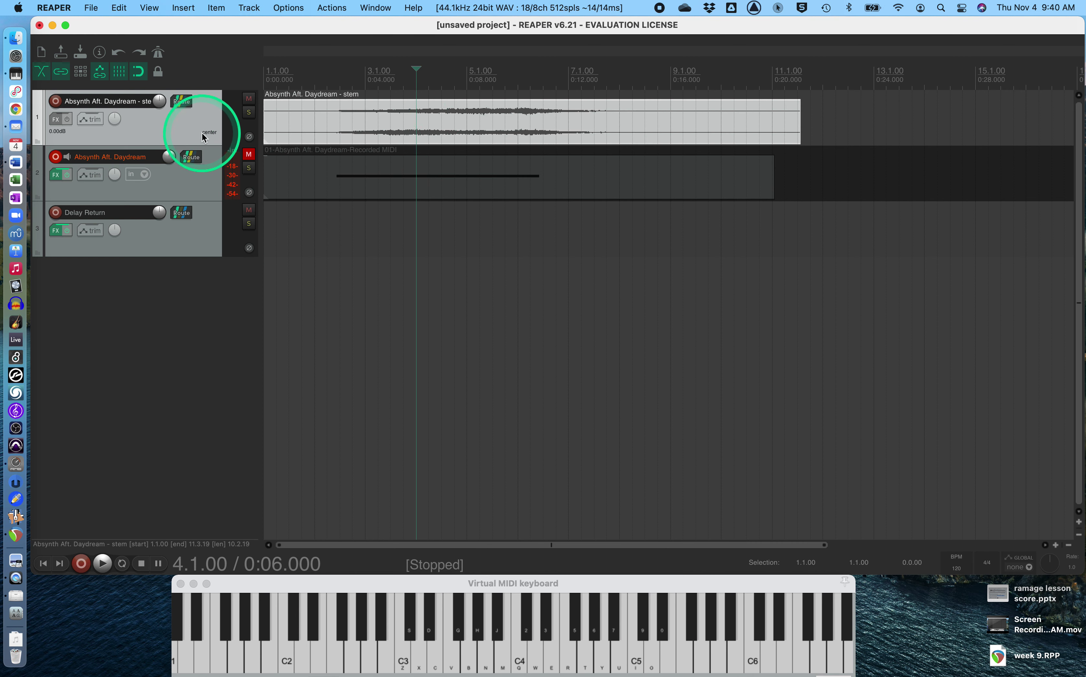
click(196, 144)
mouse_move(197, 144)
mouse_down()
mouse_move(206, 212)
mouse_move(191, 139)
mouse_up()
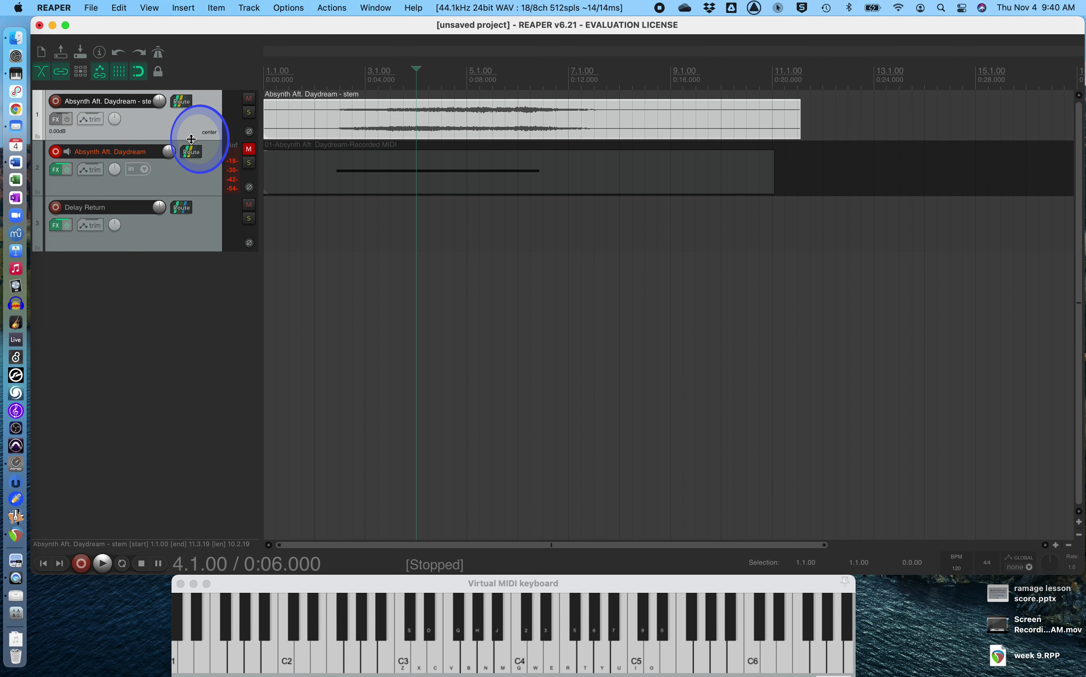
click(170, 169)
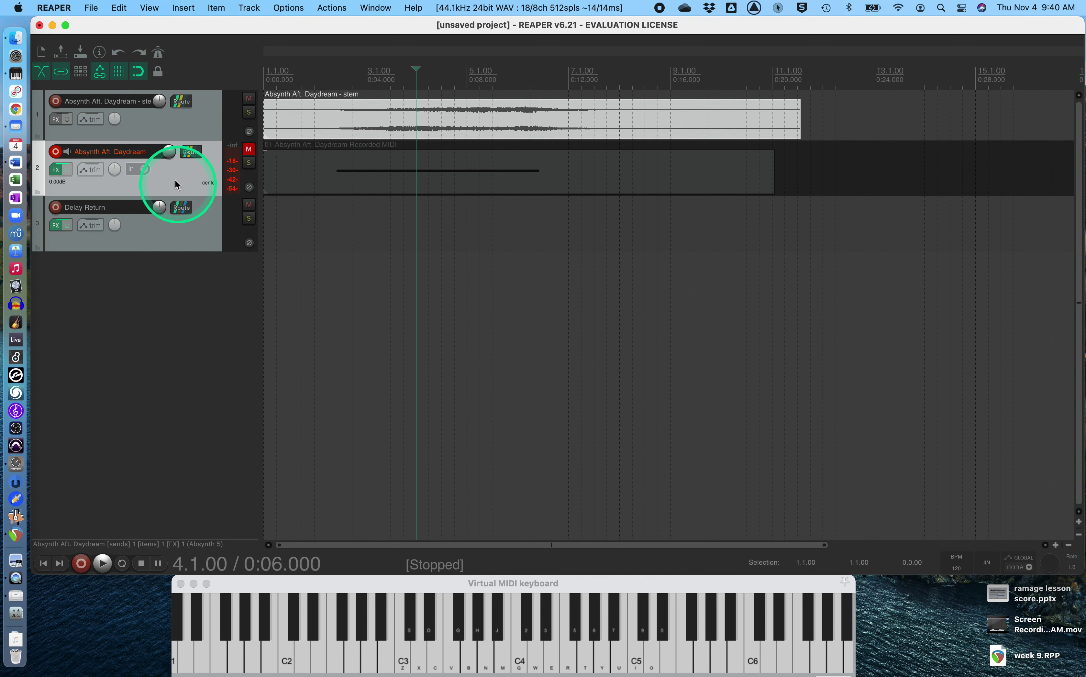
click(207, 113)
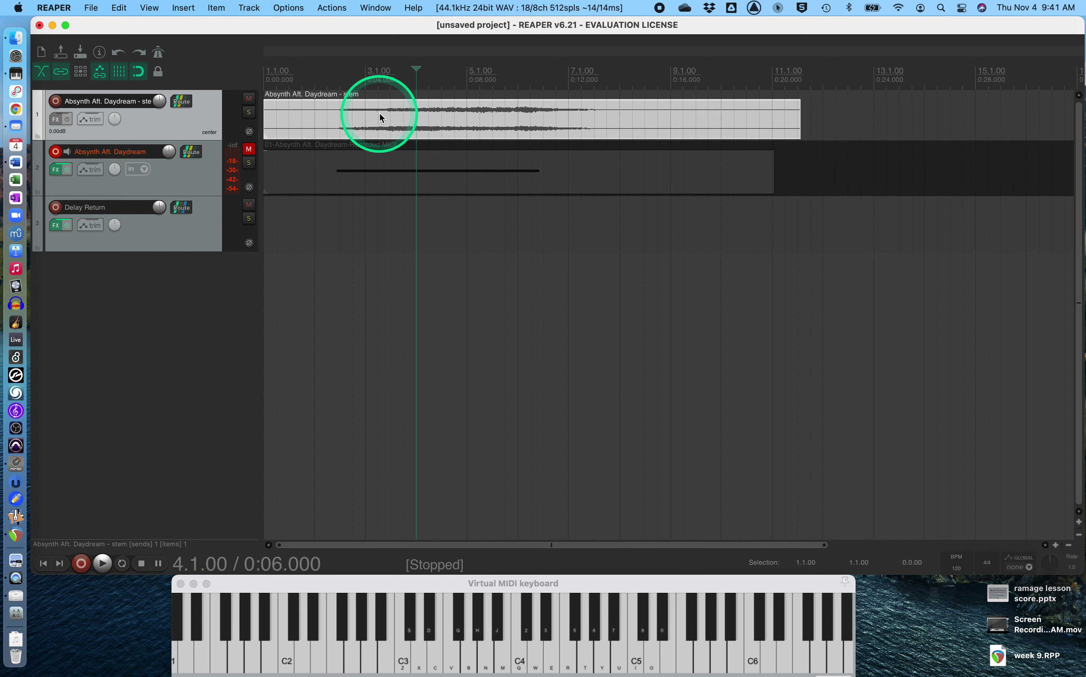
Step: Open the Absynth stem item's properties, try the Reverse option, and close the dialog with it switched off
double_click(391, 114)
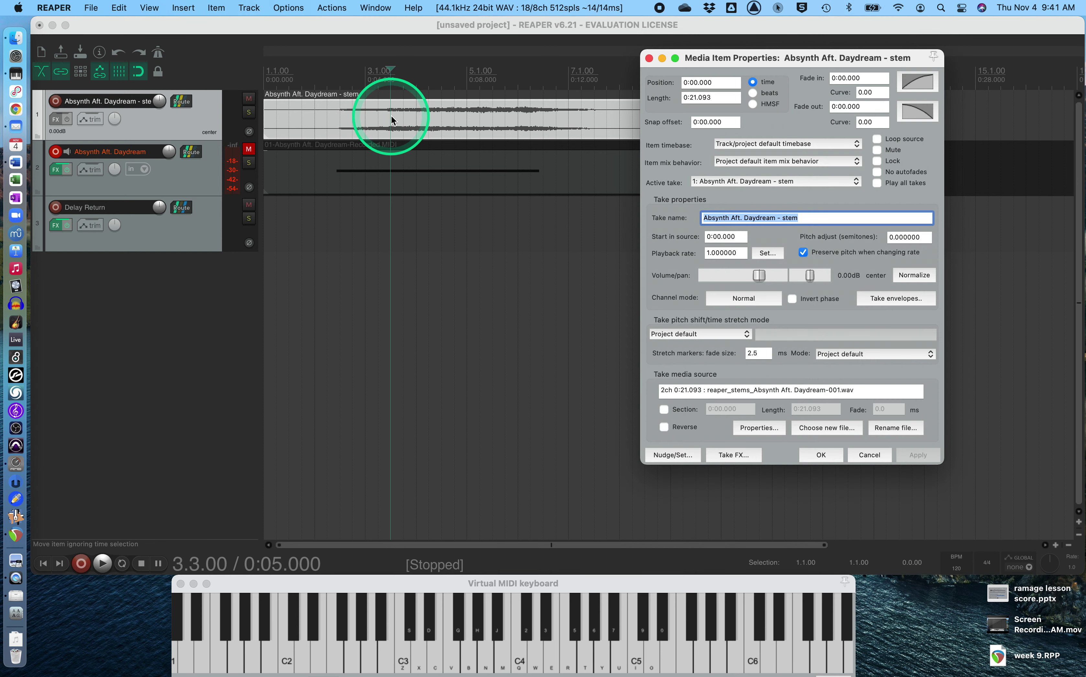
click(674, 427)
click(673, 428)
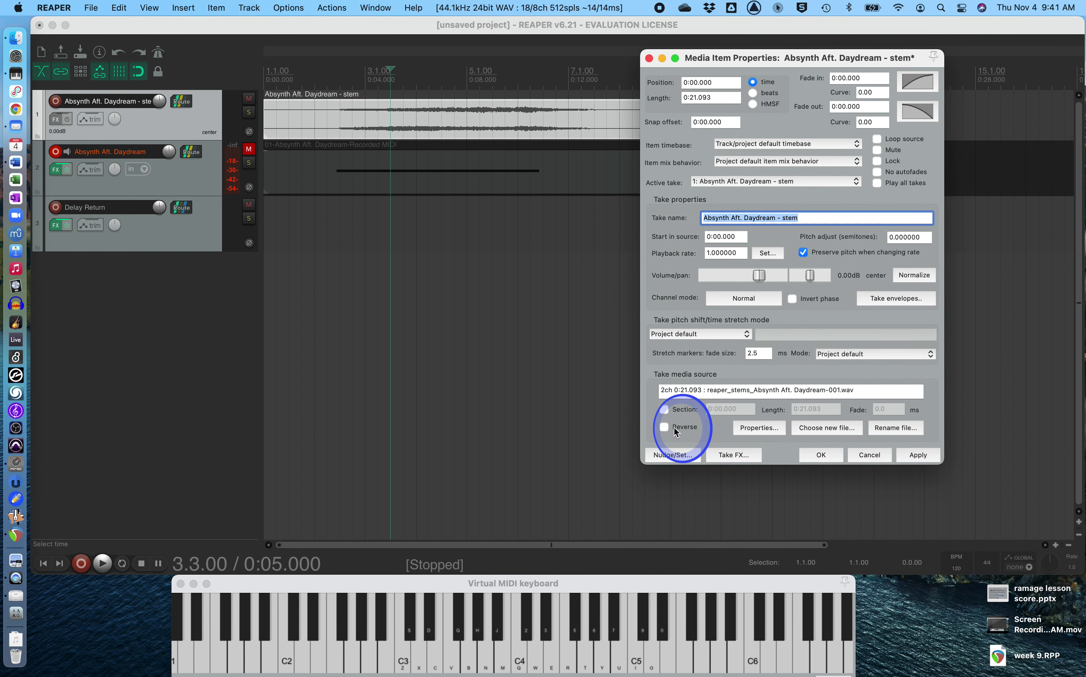
click(648, 58)
click(453, 121)
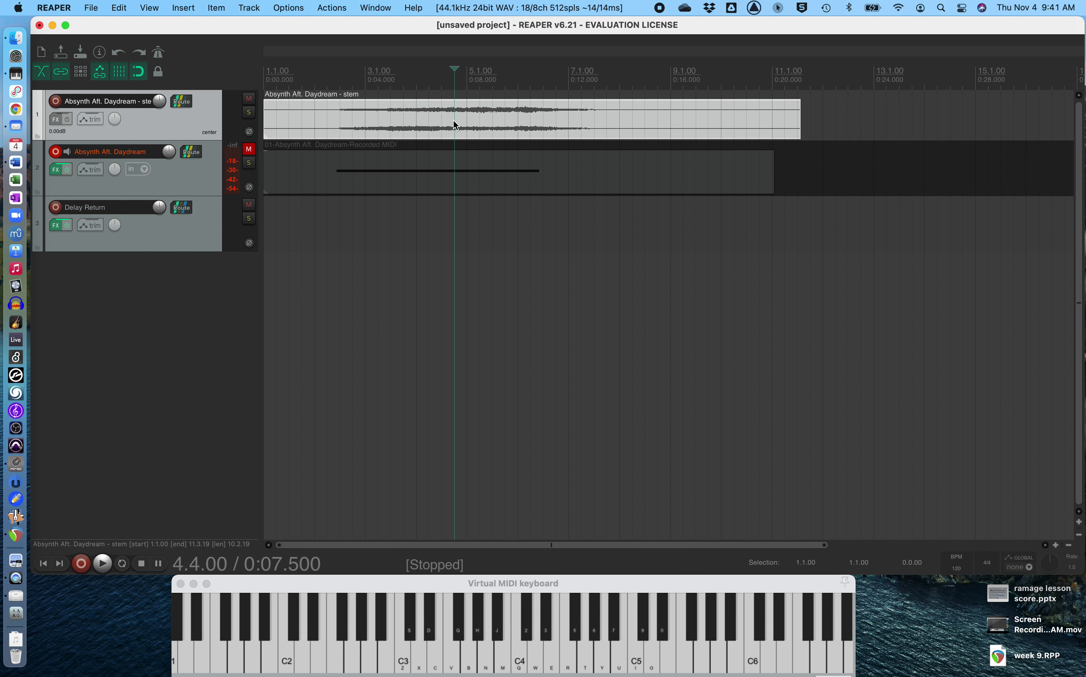
Step: Solo the Absynth Aft. Daydream stem track and play it from 3.4.00 to hear it with the delay send
click(406, 172)
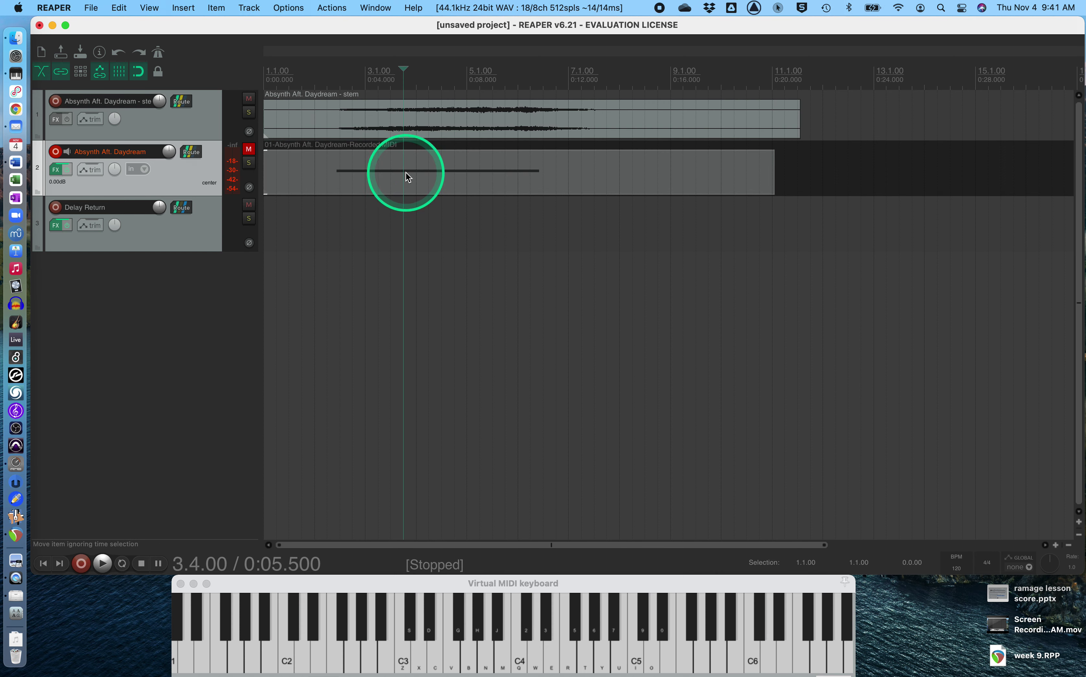
click(248, 113)
key(space)
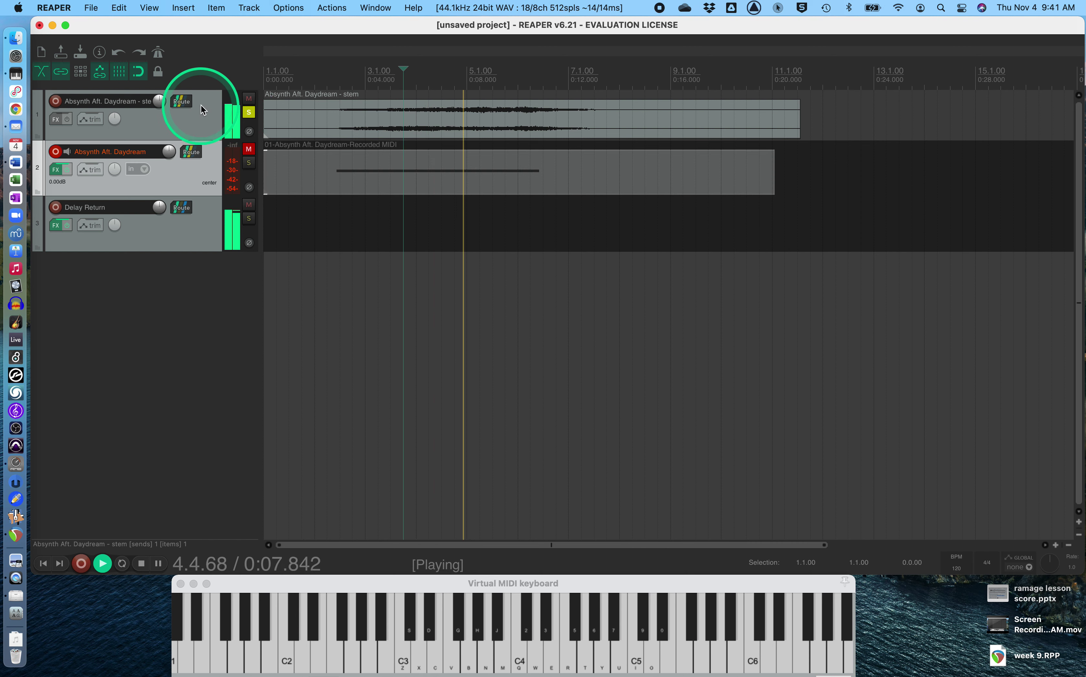
key(space)
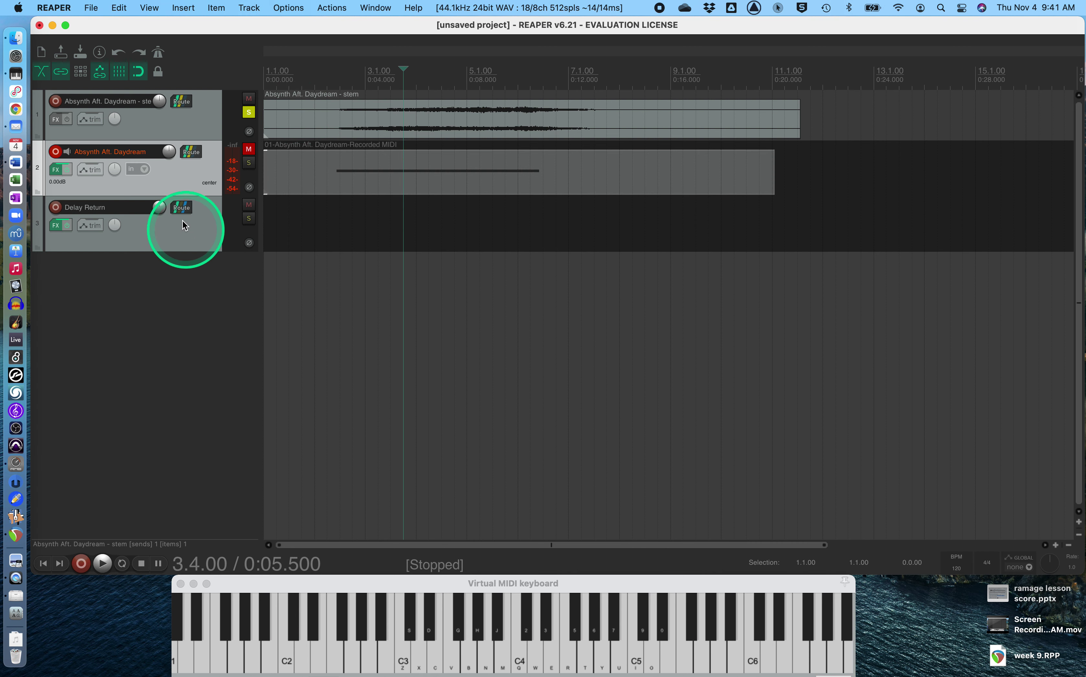
Step: Delete the Absynth stem track's send to Delay Return and play the stem without delay
click(182, 102)
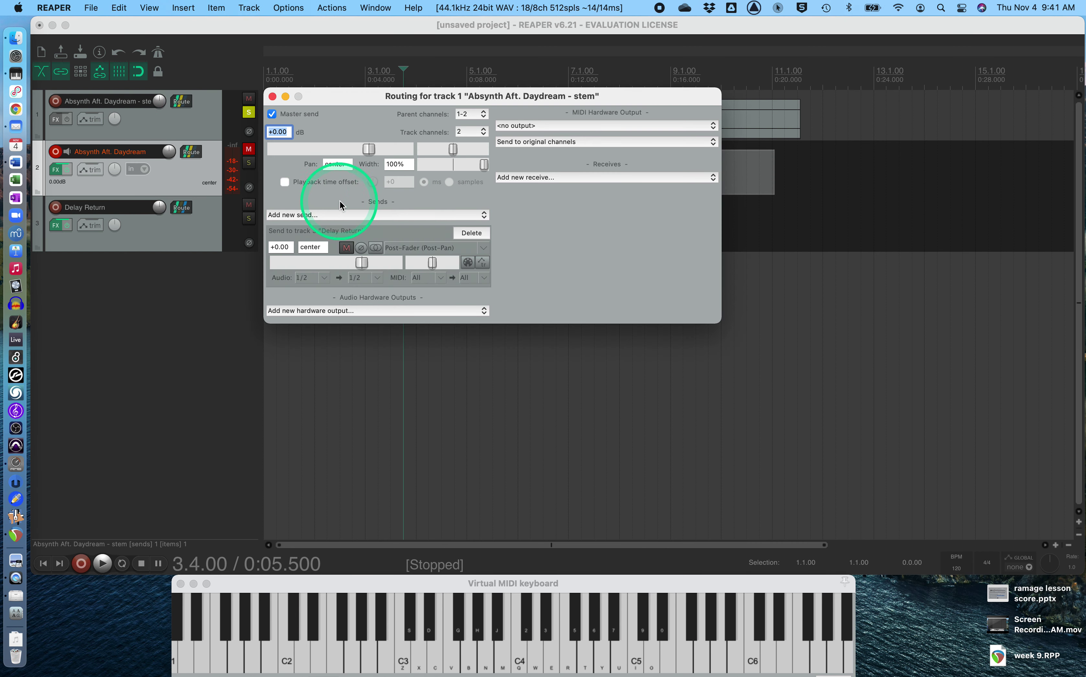
click(471, 233)
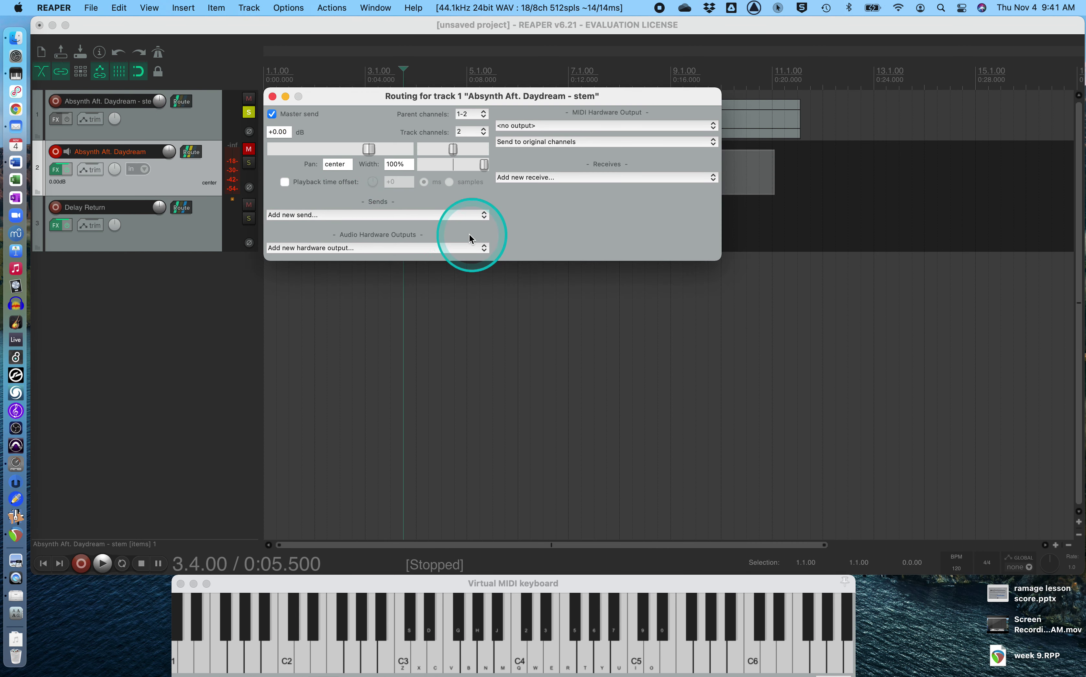
click(272, 96)
key(space)
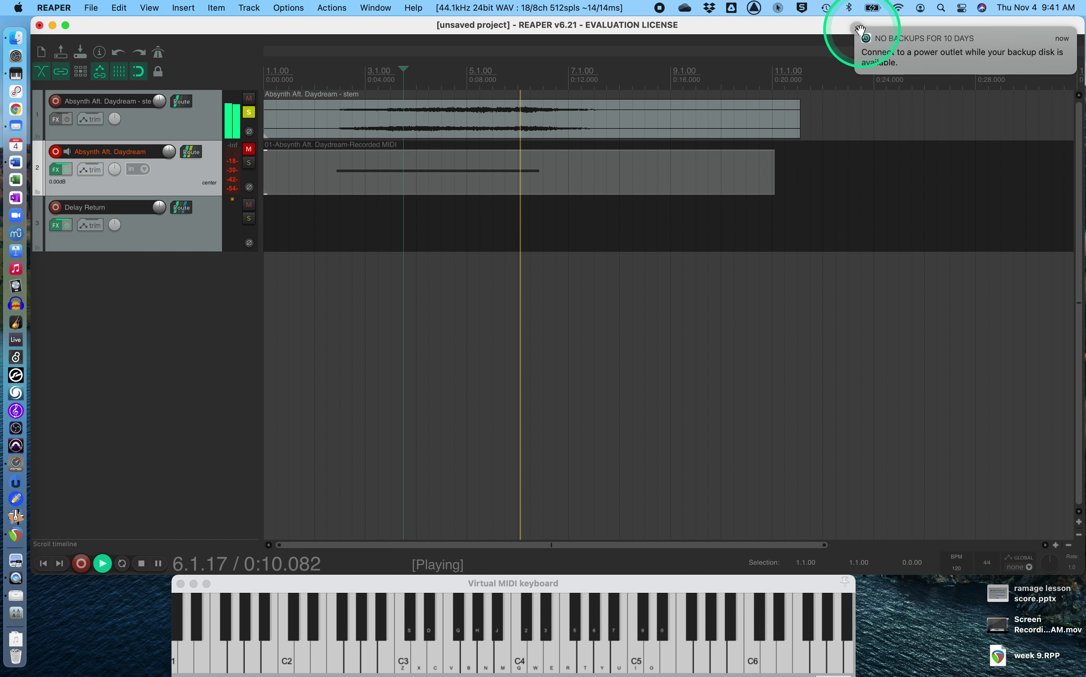
key(space)
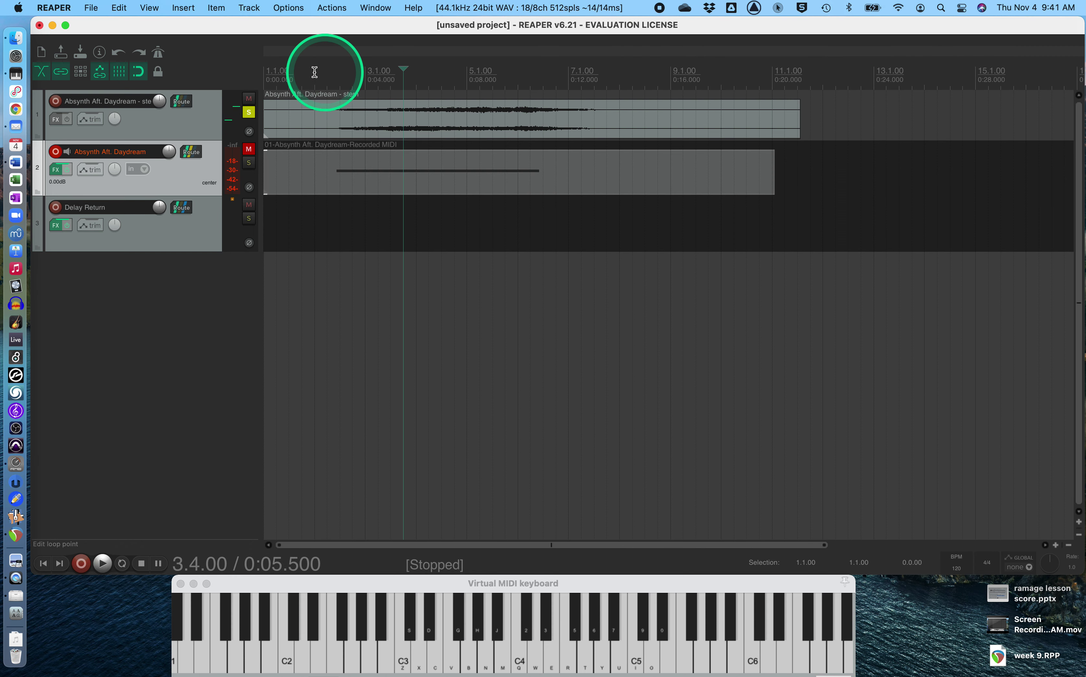
Step: Create a send from the Absynth stem track to Delay Return with default settings and play back the result
drag(183, 101, 182, 206)
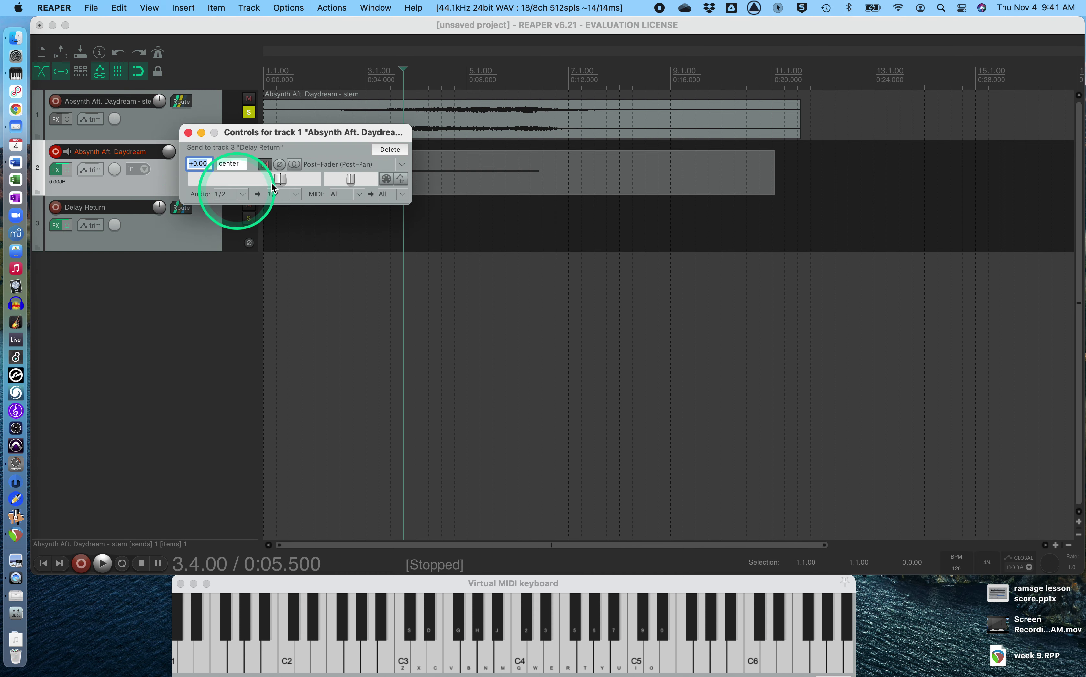
click(188, 133)
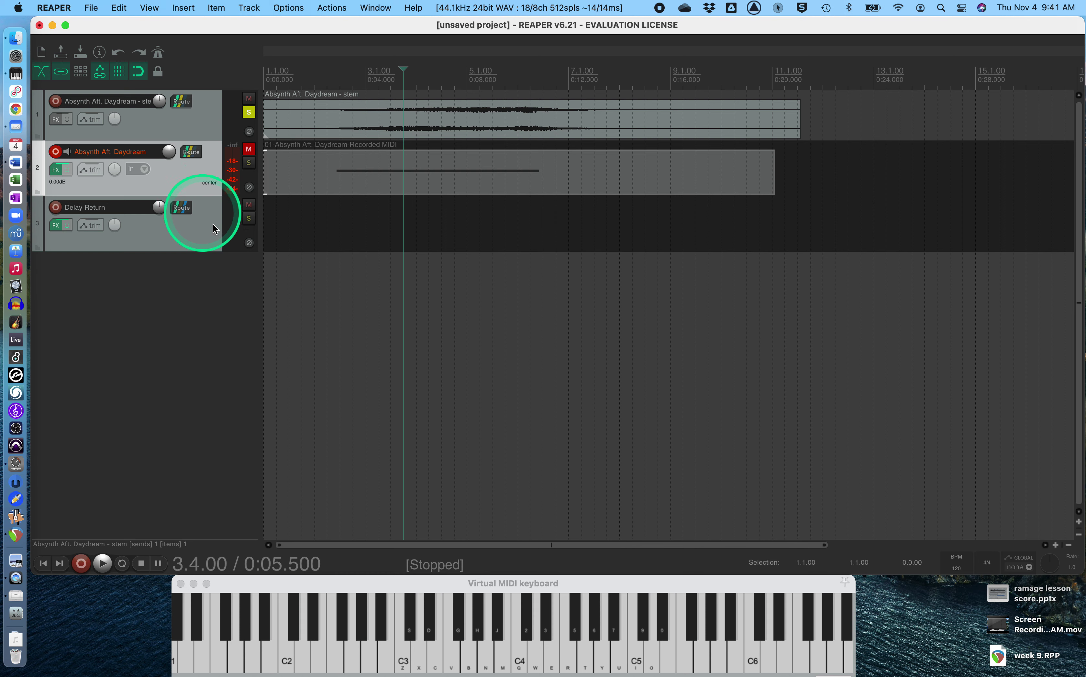
click(193, 124)
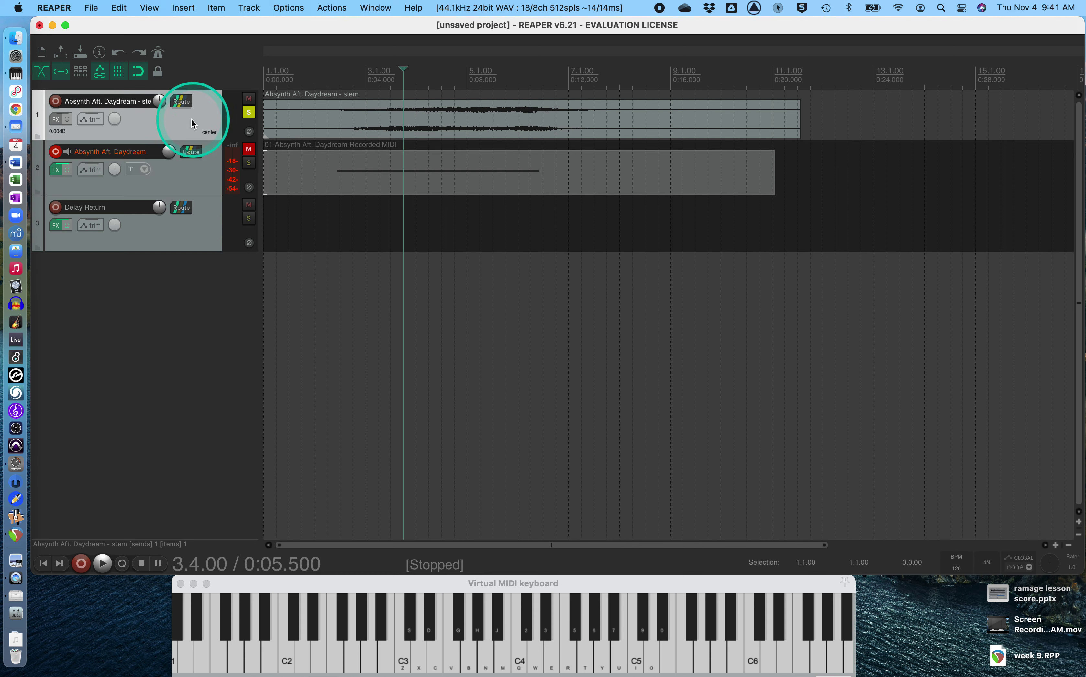
click(188, 241)
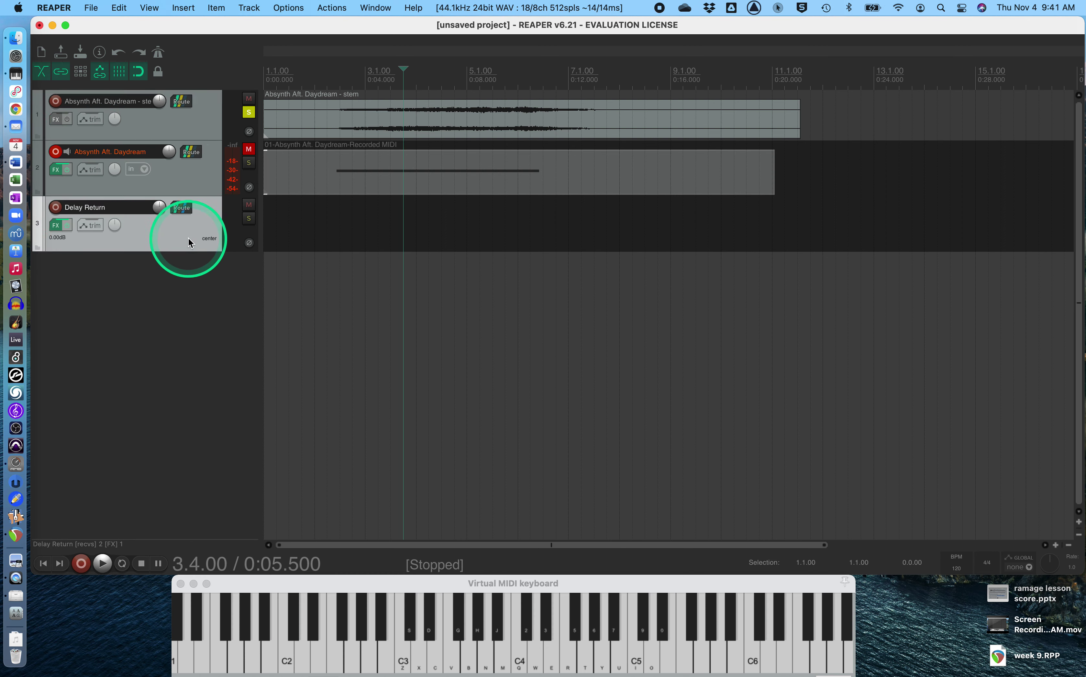
key(space)
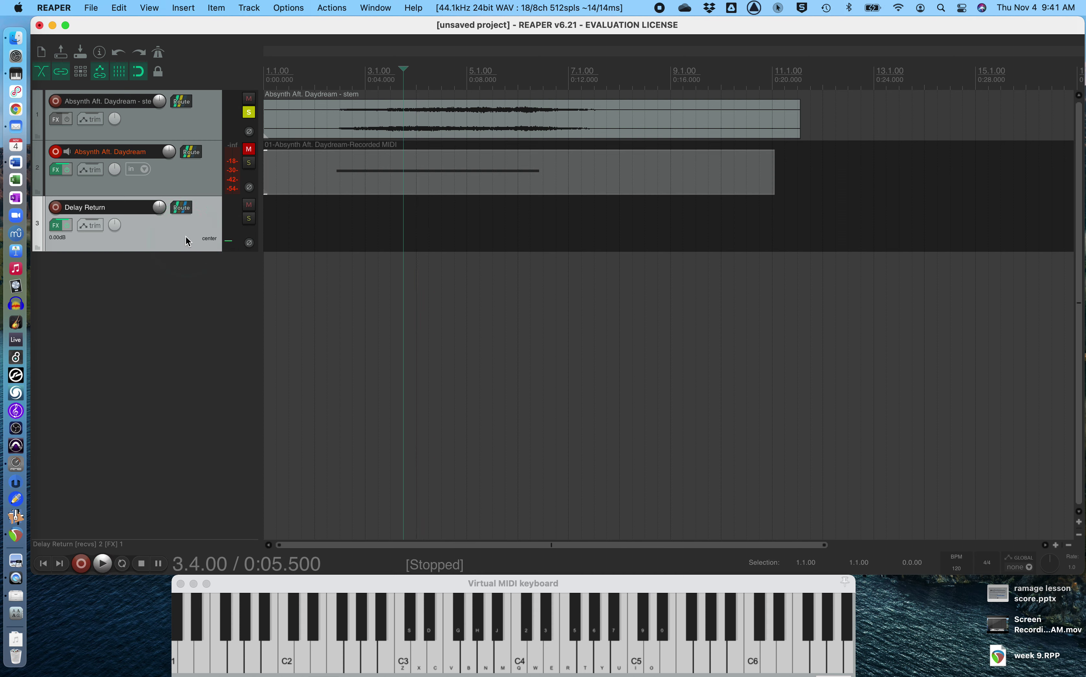
Step: Disarm the Absynth Aft. Daydream track, and render Delay Return to a stereo stem track with the original muted
click(177, 267)
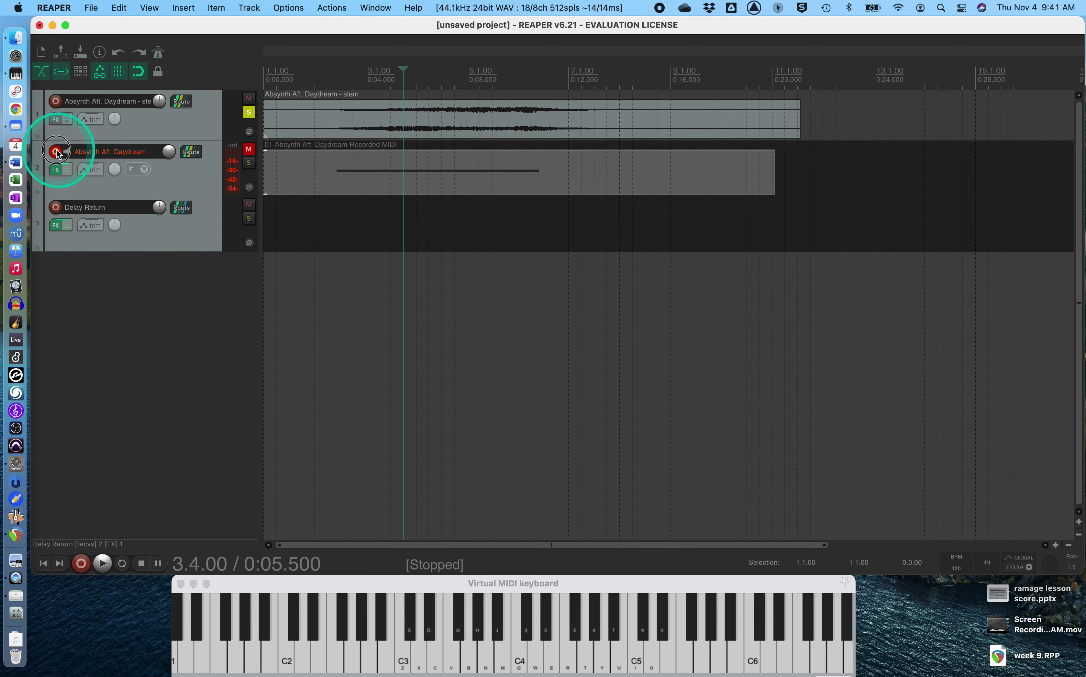
click(55, 151)
click(130, 237)
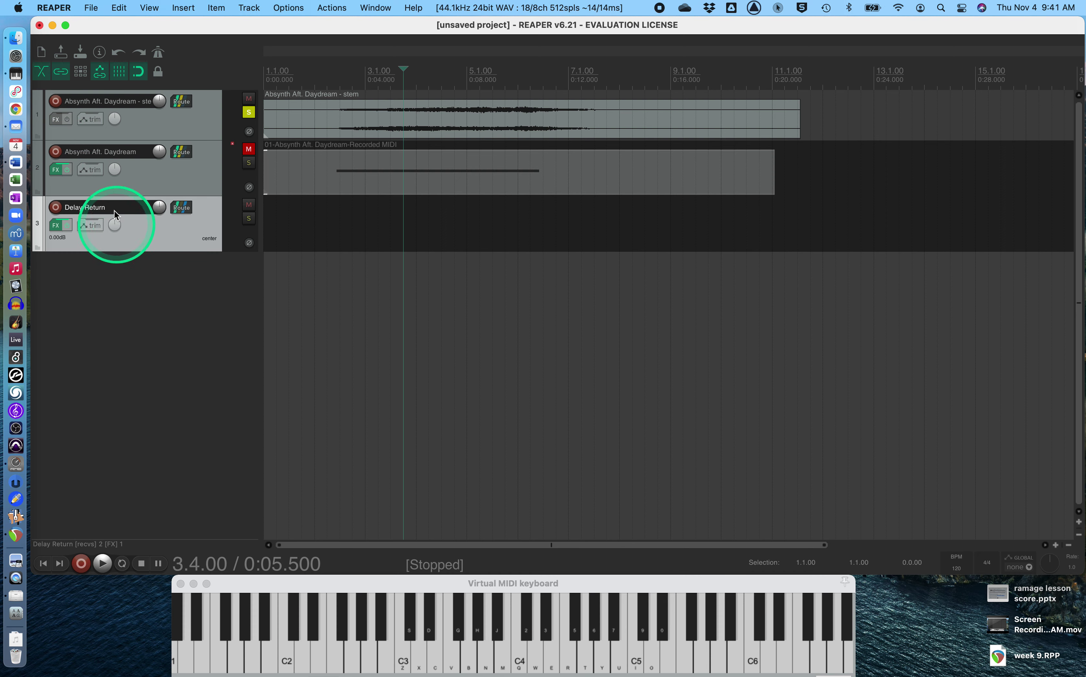
click(249, 7)
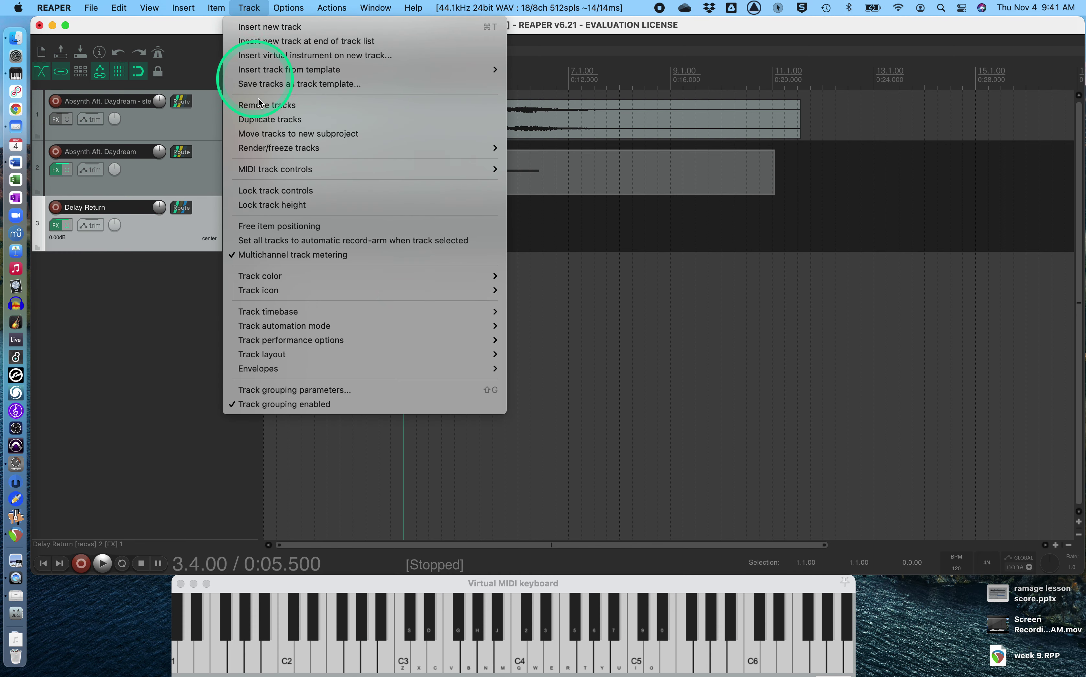
mouse_move(273, 151)
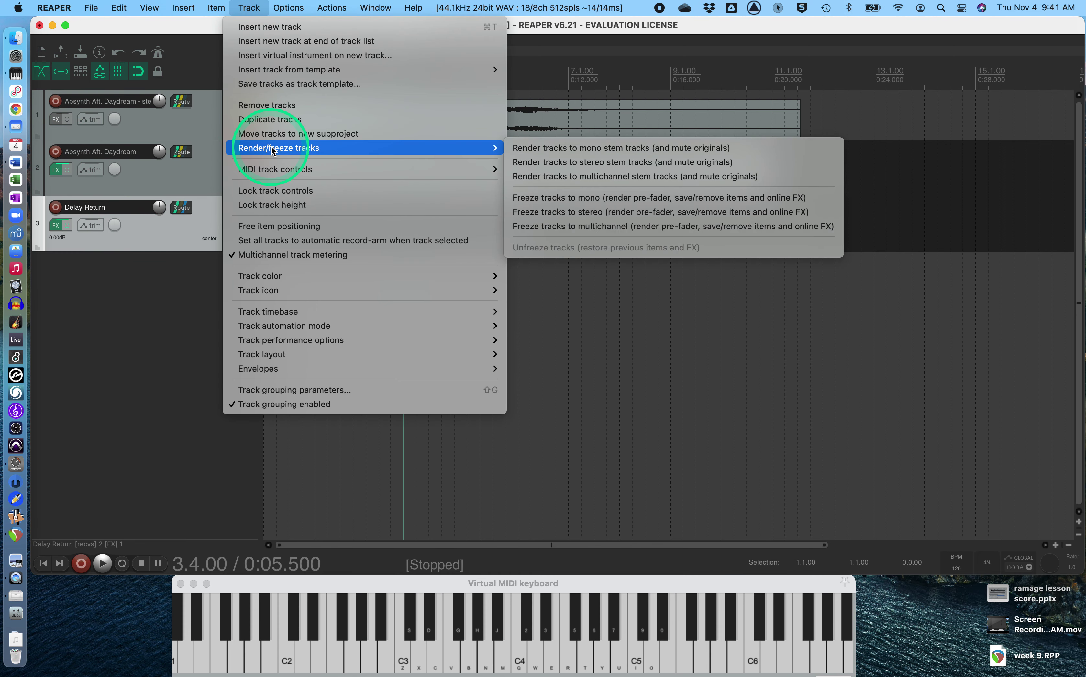
click(538, 166)
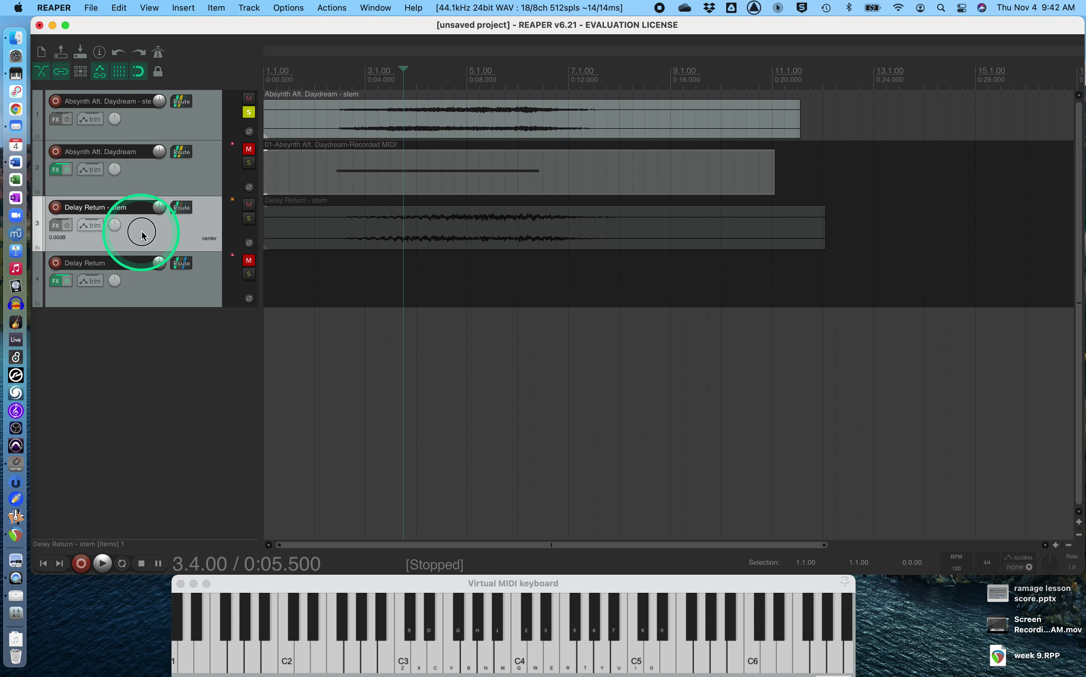
click(380, 225)
click(178, 127)
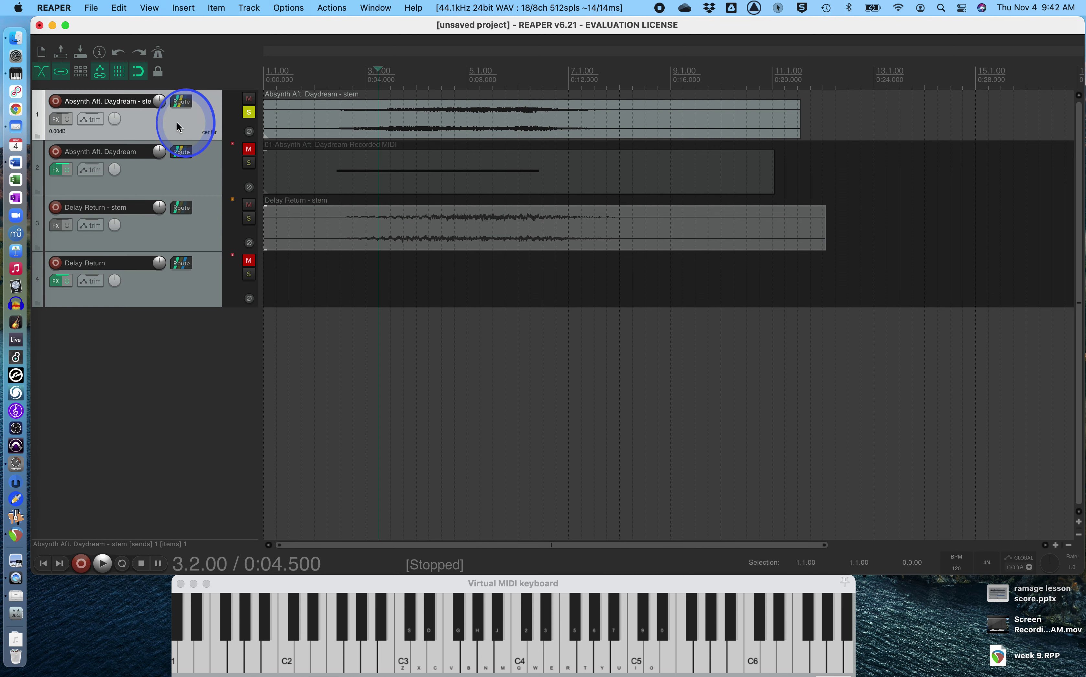
click(332, 128)
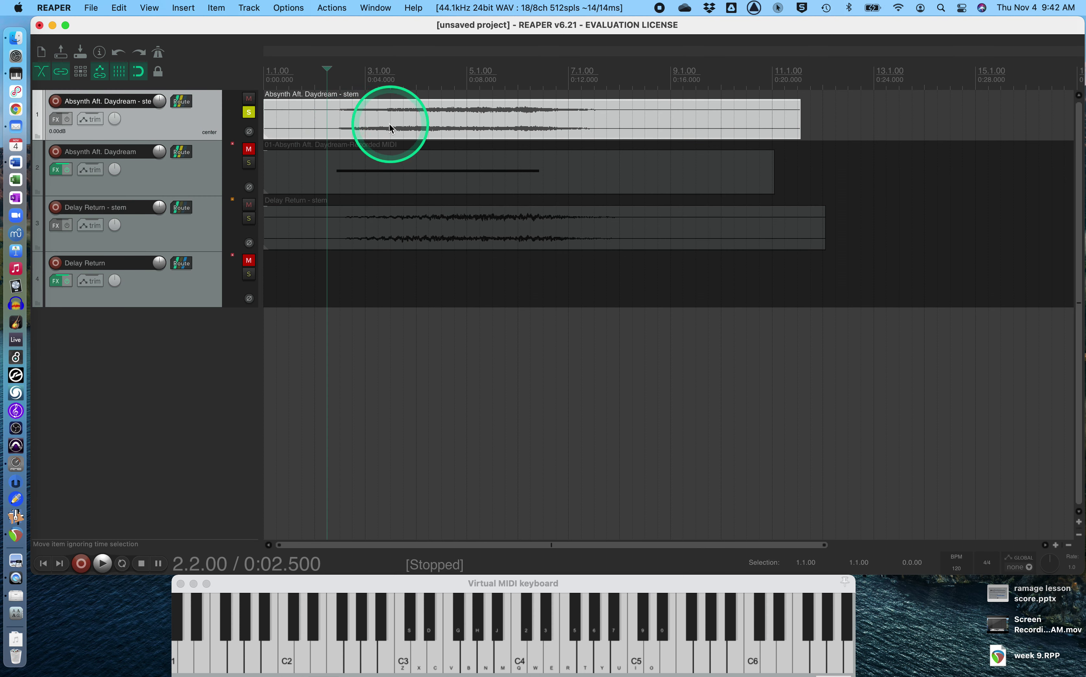
Step: Unsolo the Absynth stem track and audition the Delay Return stem on its own from 2.3.00
click(346, 224)
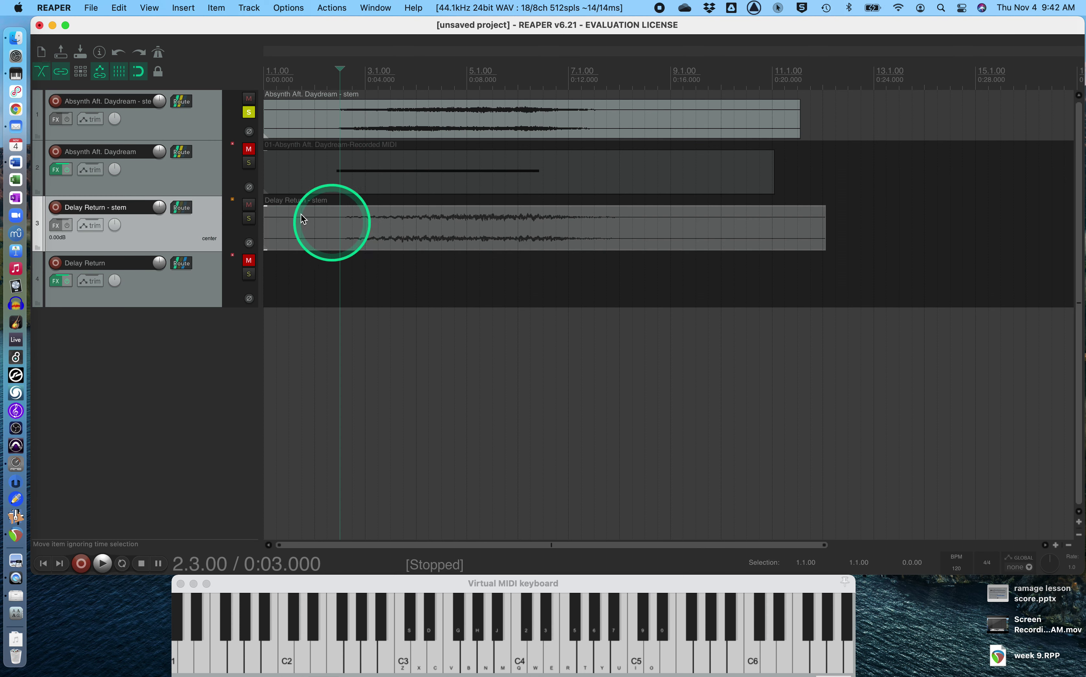
click(249, 112)
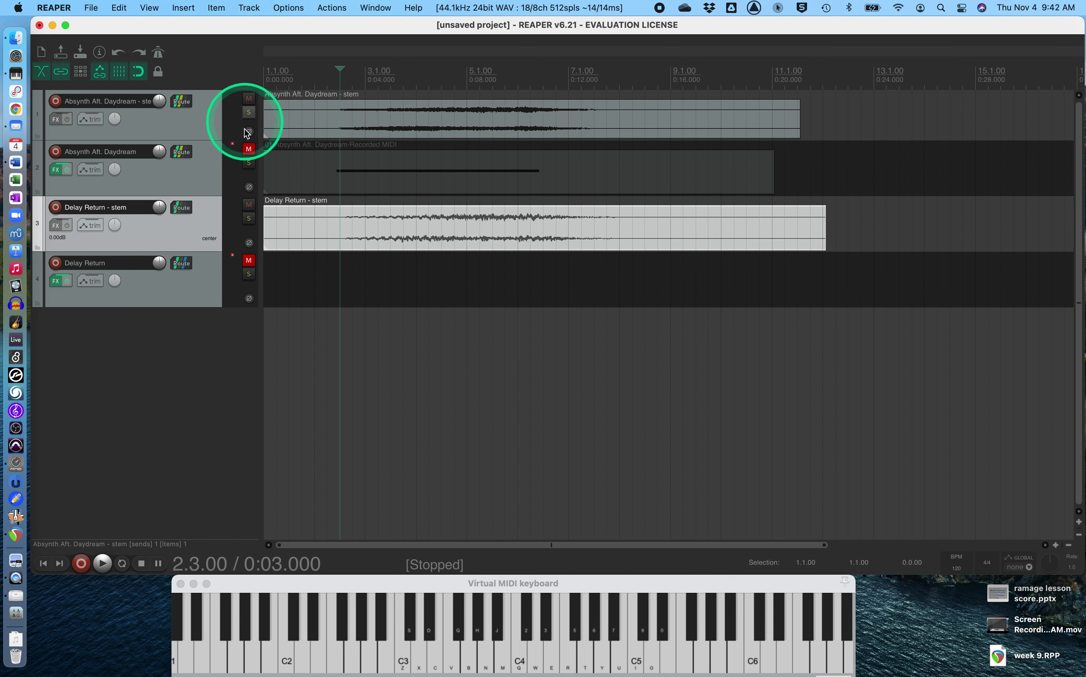
click(249, 218)
key(space)
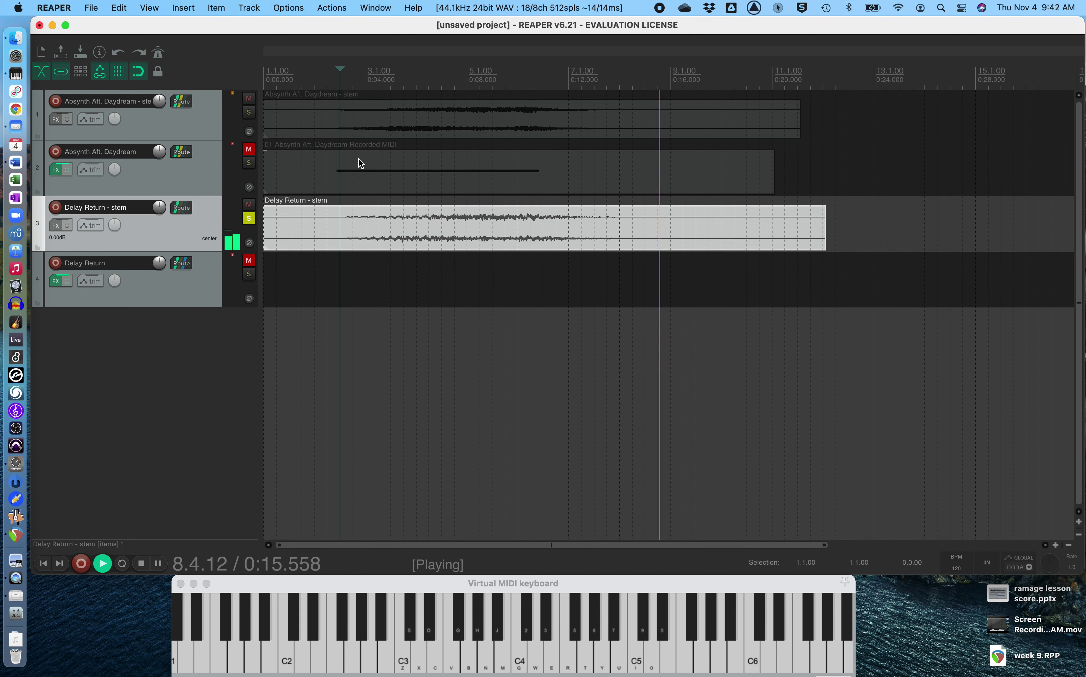
key(space)
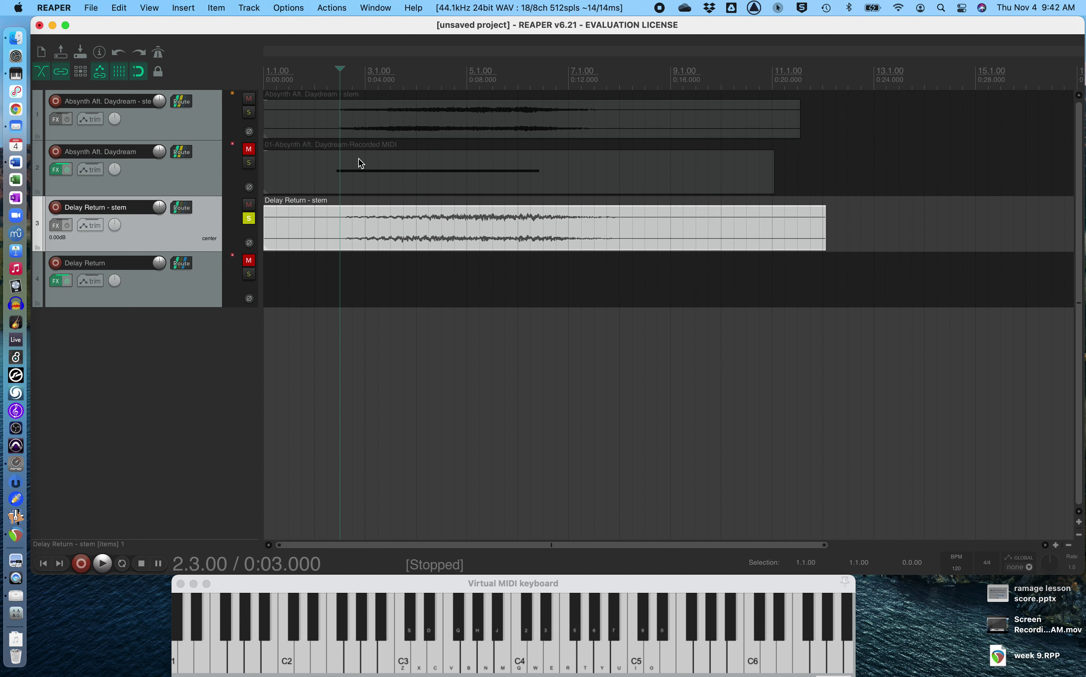
click(248, 219)
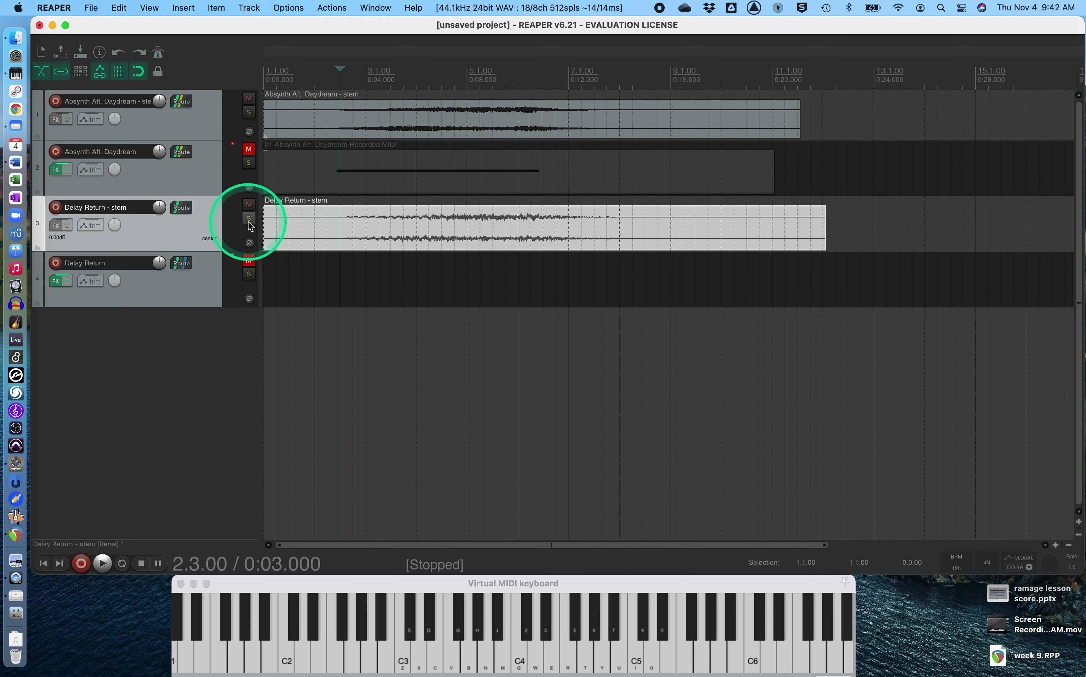
Step: Unmute the original Absynth Aft. Daydream and Delay Return tracks and select the Absynth Aft. Daydream track
click(249, 149)
click(249, 260)
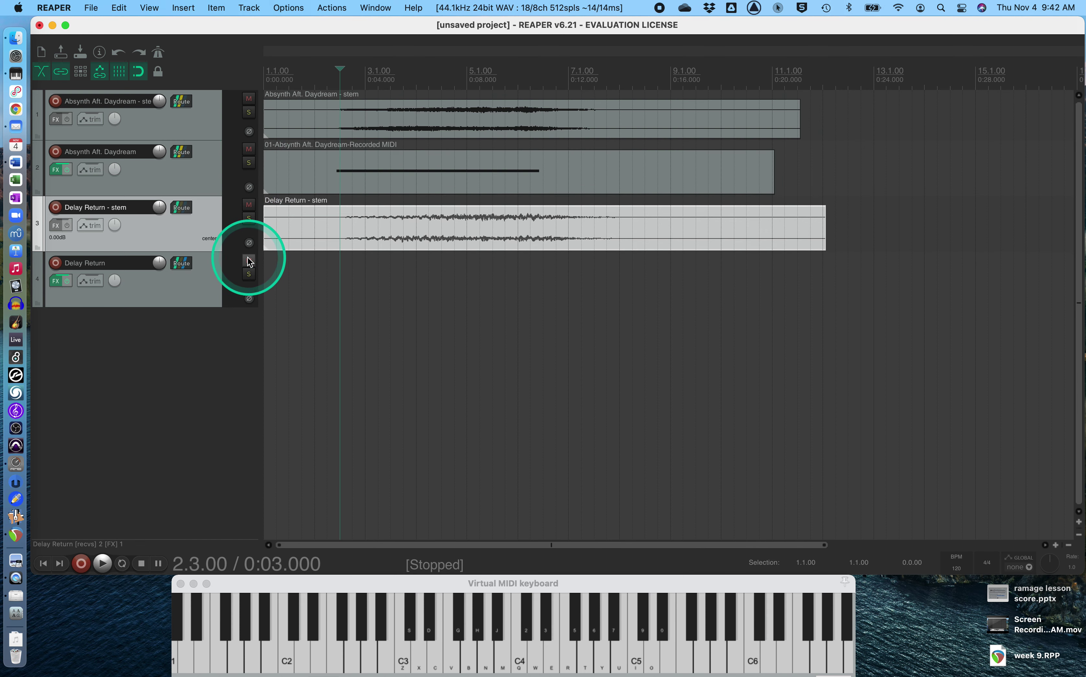
click(162, 173)
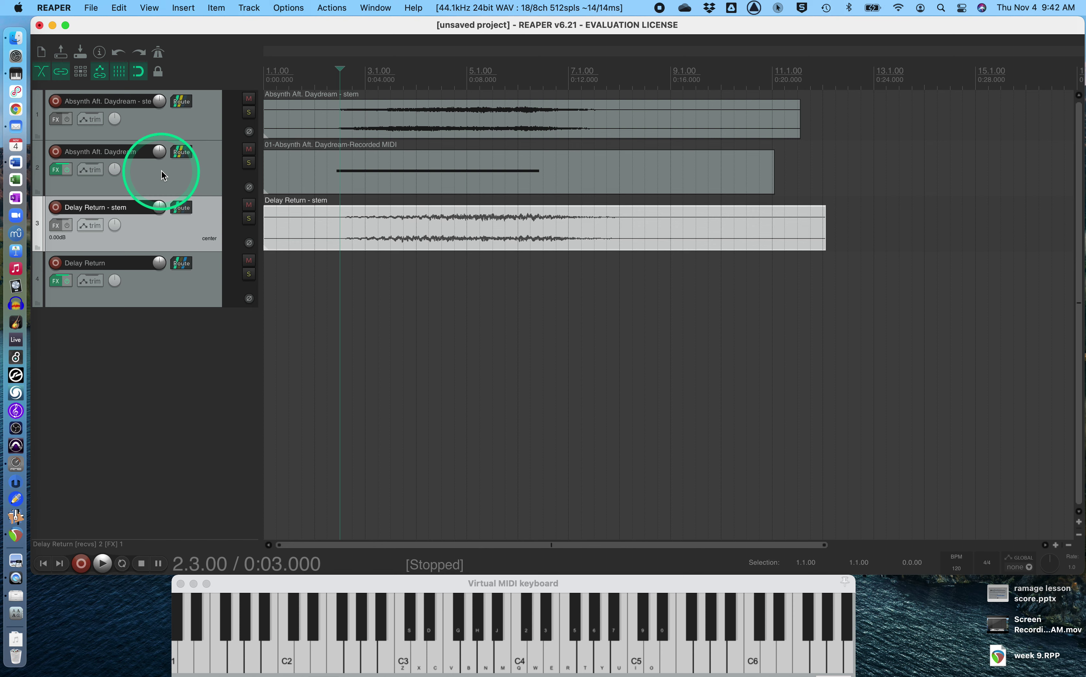
click(163, 173)
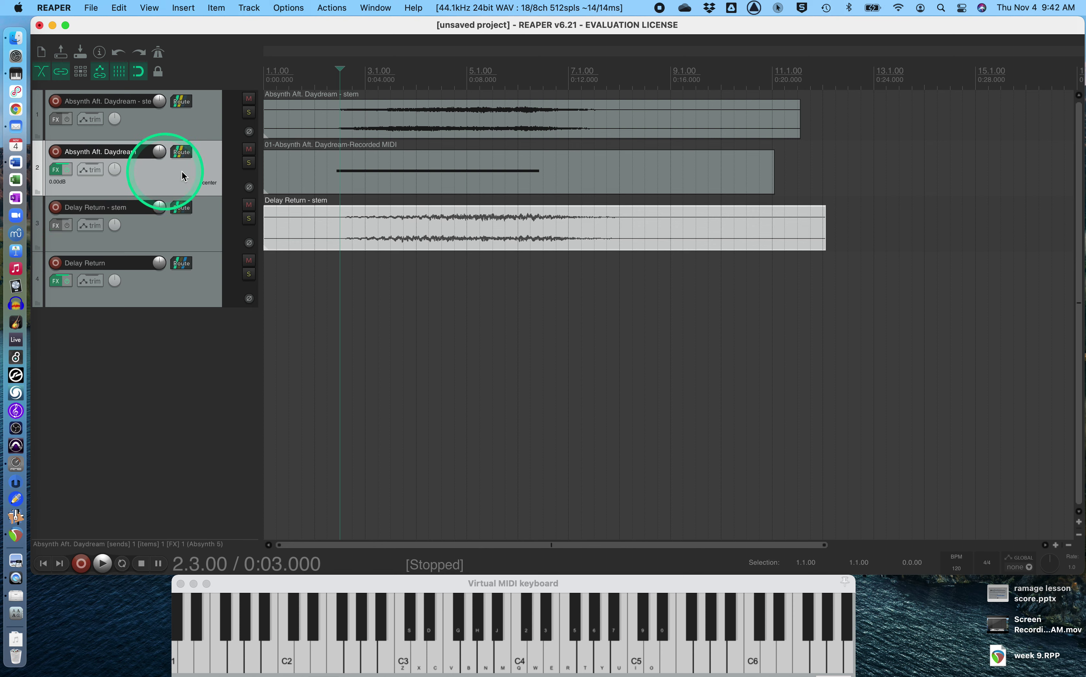
Step: Select the recorded MIDI item and review the stem render and freeze options for the Absynth Aft. Daydream track
click(365, 170)
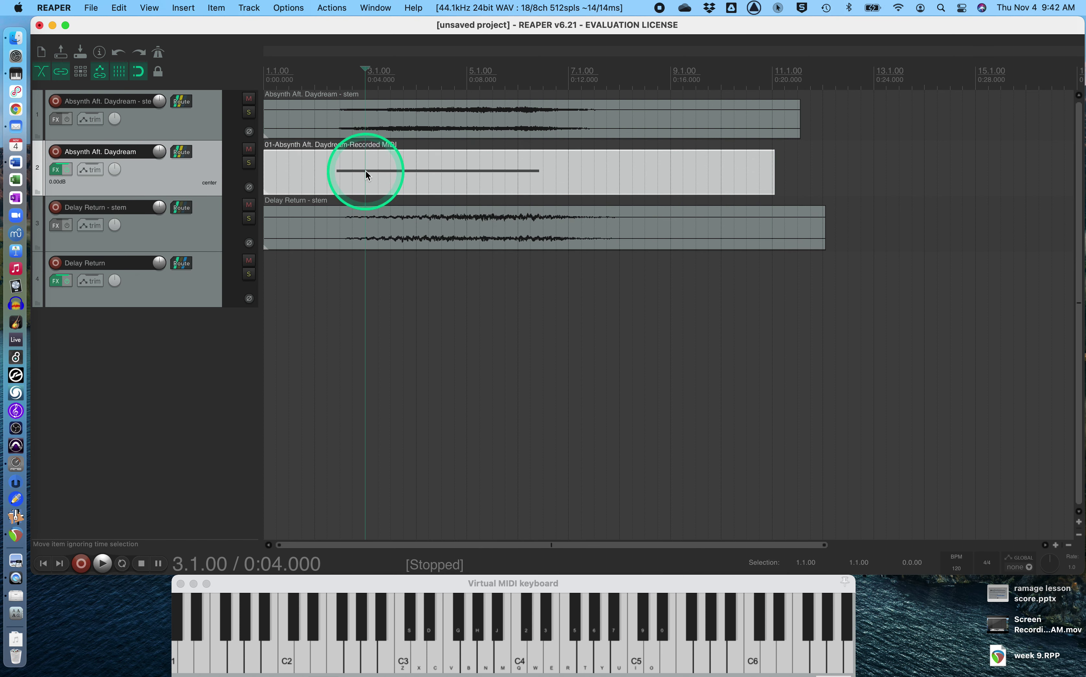
click(248, 8)
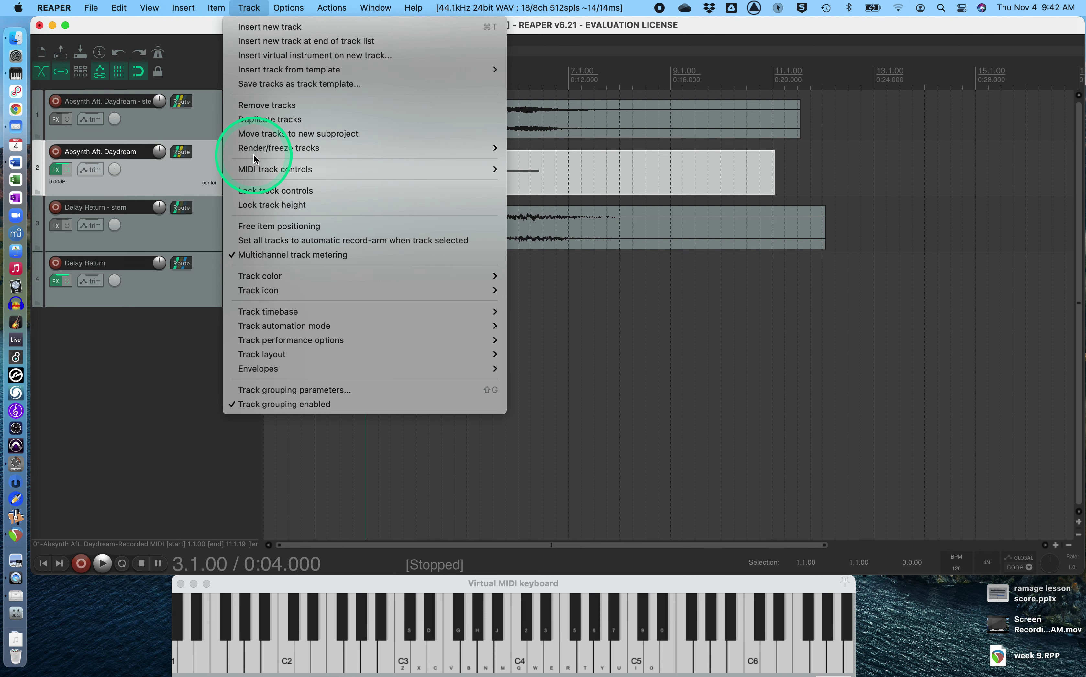
mouse_move(257, 153)
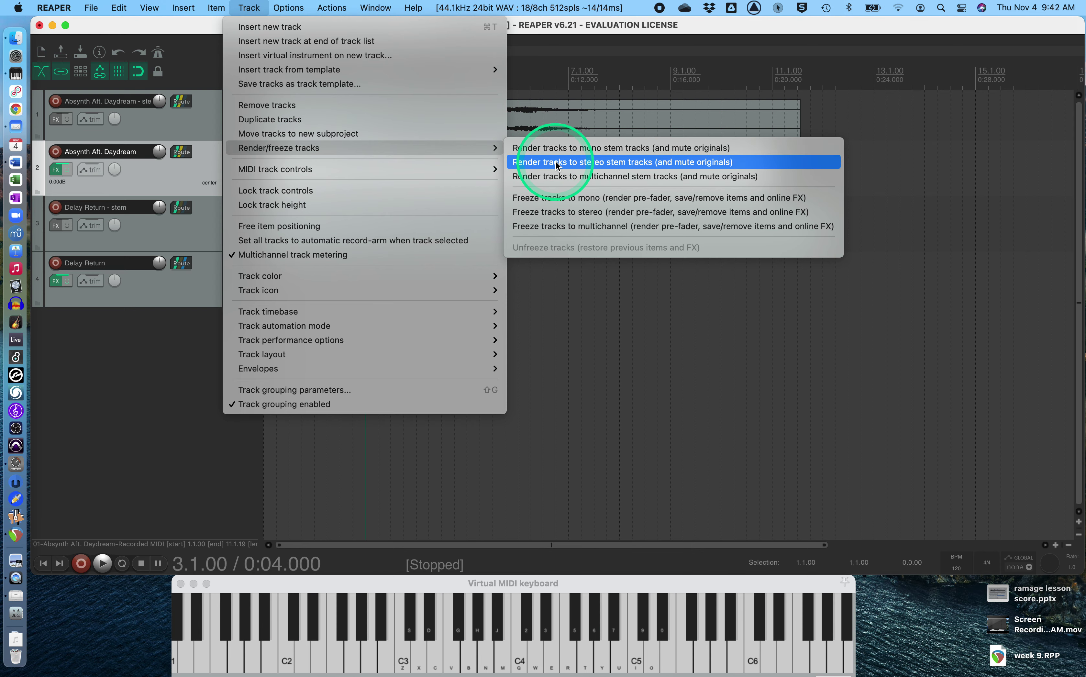
click(255, 2)
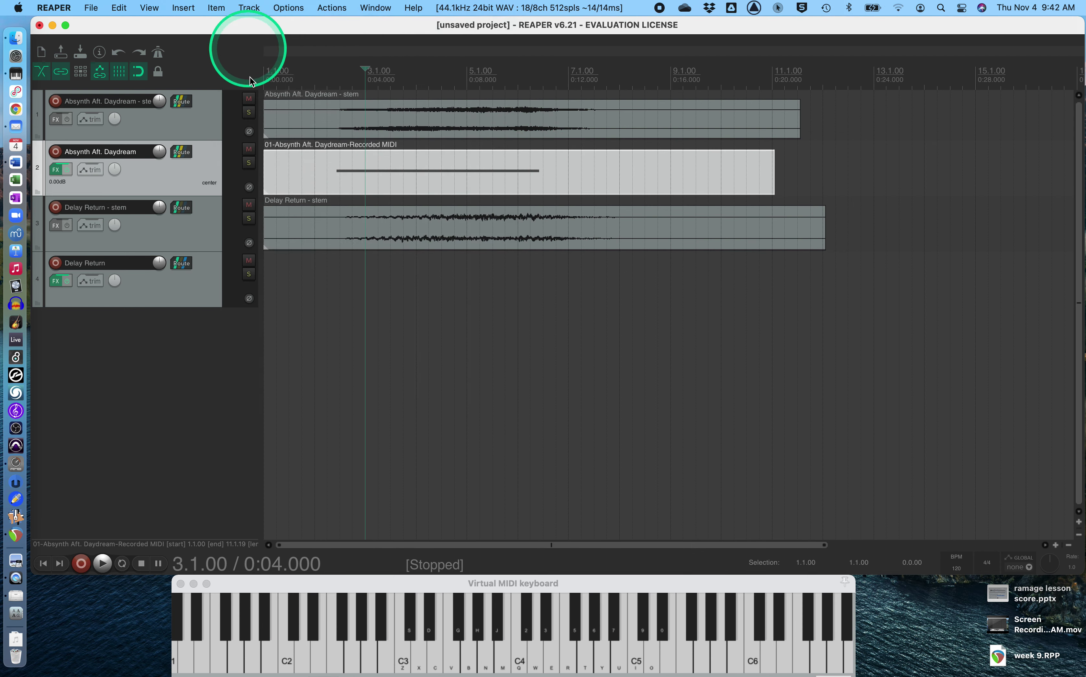
Step: Compare the rendered audio items on the Absynth Aft. Daydream stem and Delay Return stem tracks, selecting each in turn
click(365, 129)
click(300, 121)
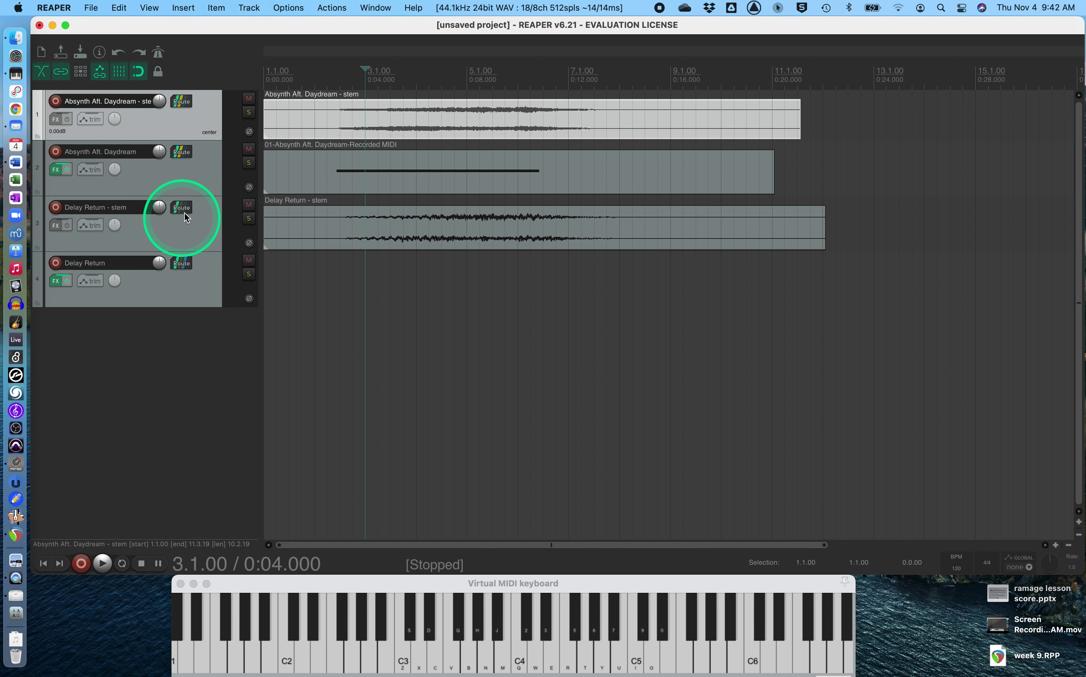
click(189, 231)
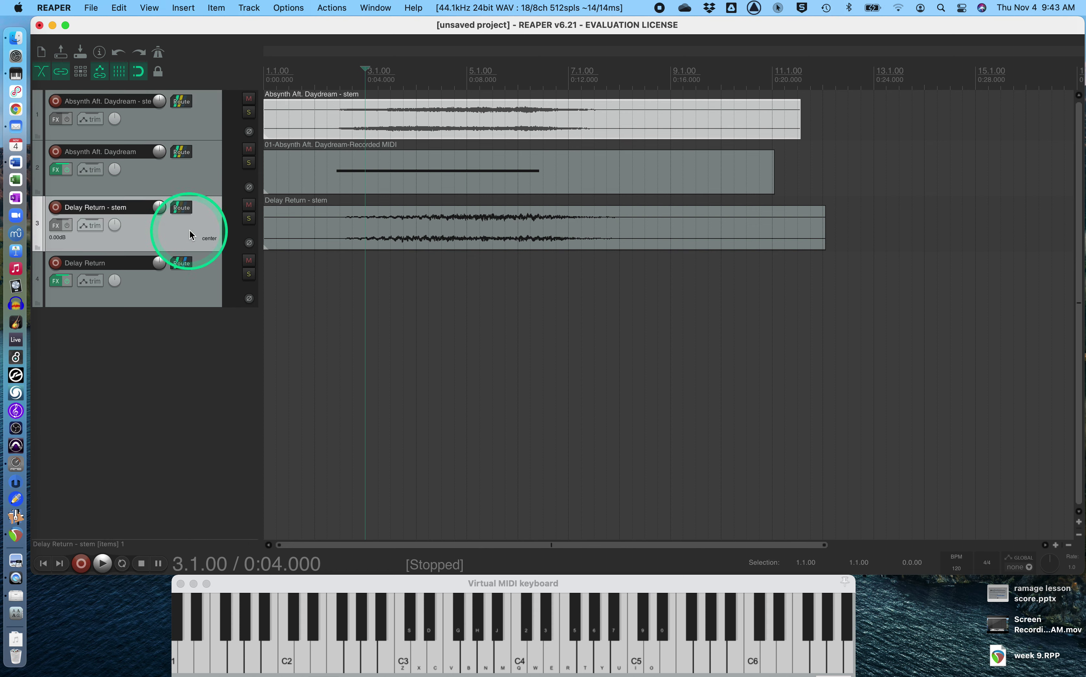
click(315, 233)
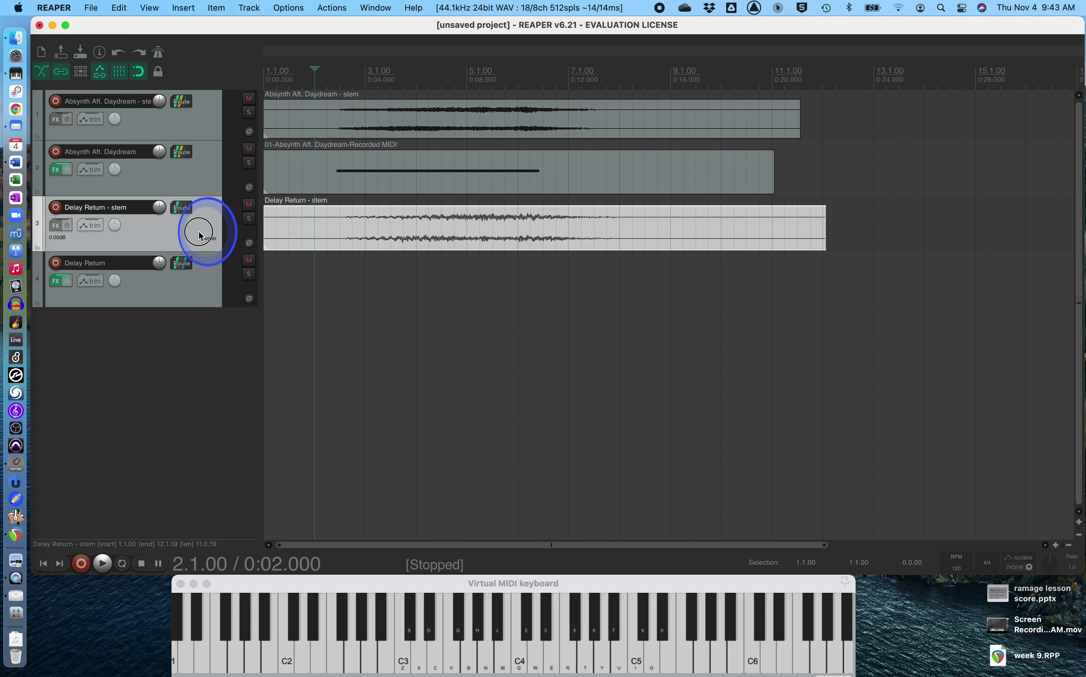
click(328, 223)
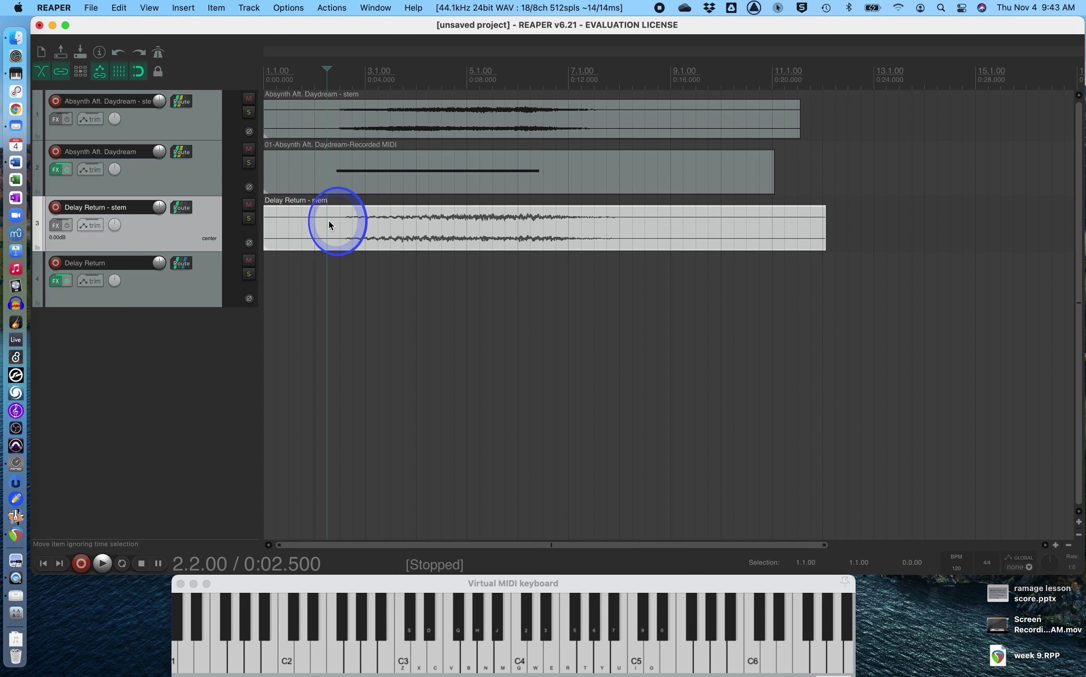
click(332, 121)
click(341, 238)
click(330, 108)
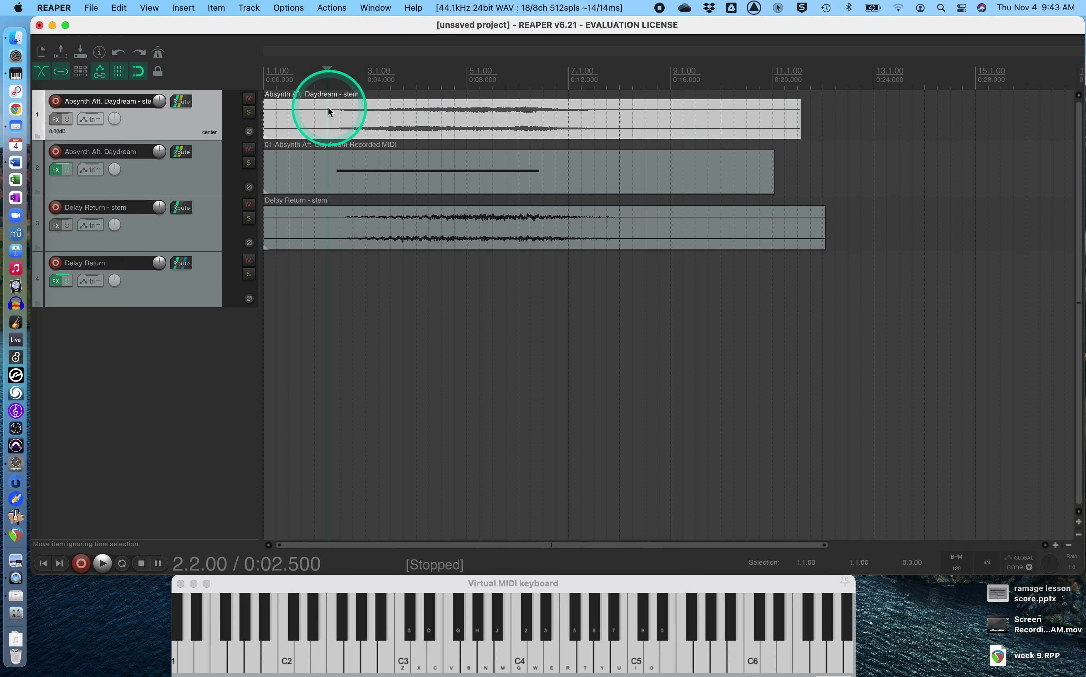
click(329, 229)
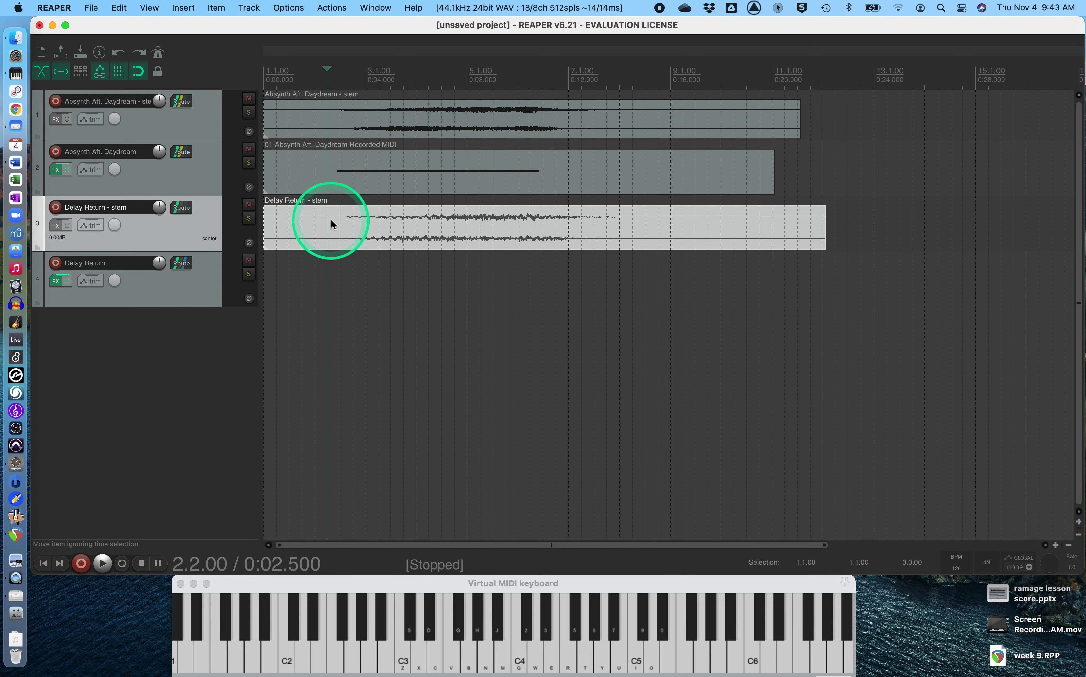